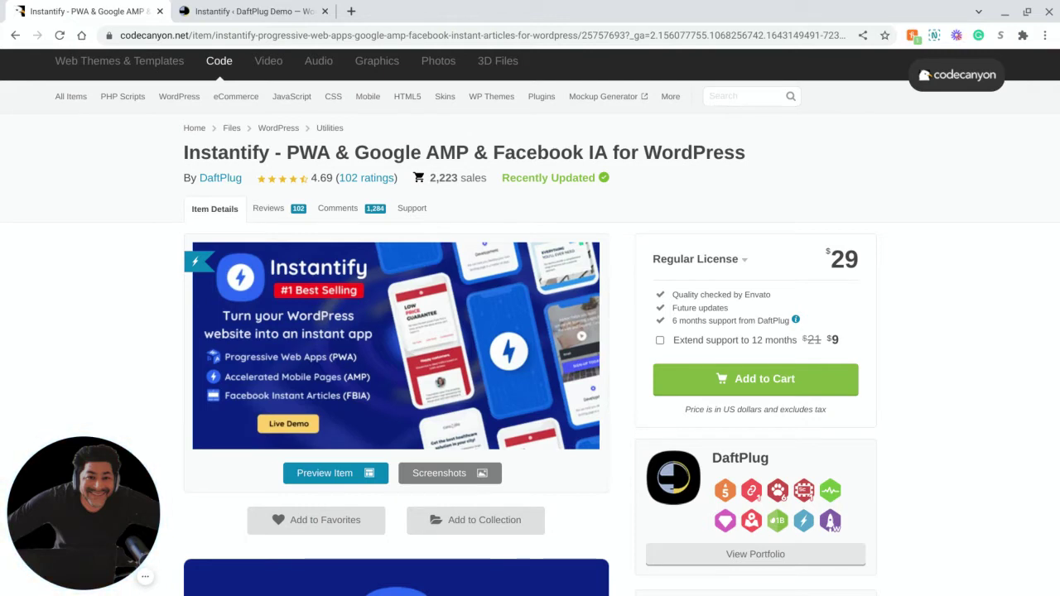
Scroll past Amazing Features to the performance, traffic, revenue and social-share benefit cards and GET STARTED NOW
scroll(530, 323, down, 1)
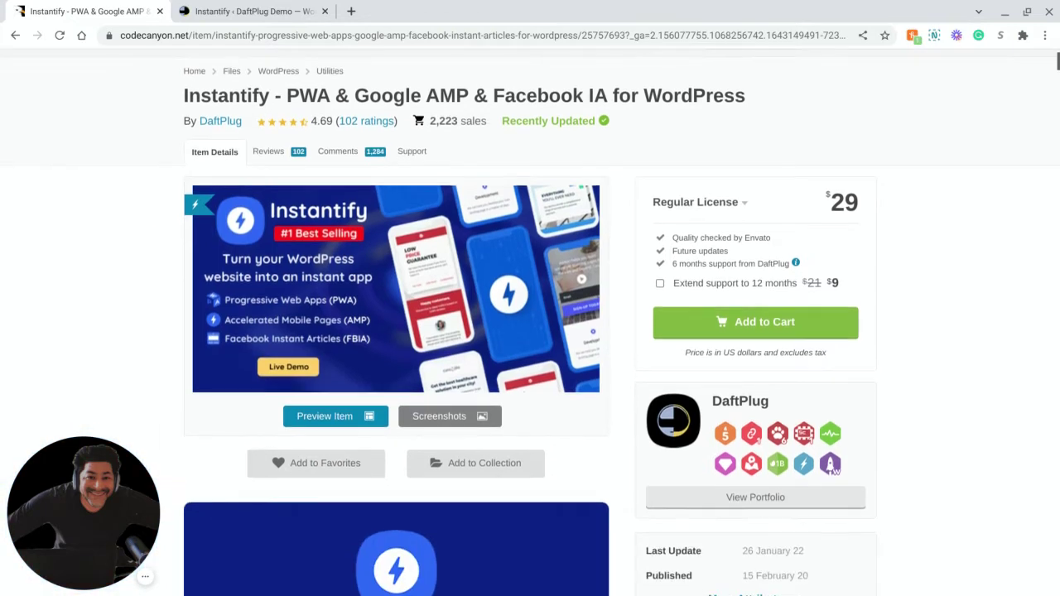
scroll(530, 323, down, 1)
scroll(530, 323, down, 1)
scroll(530, 323, down, 3)
scroll(530, 323, down, 1)
scroll(530, 323, down, 1)
scroll(530, 323, down, 3)
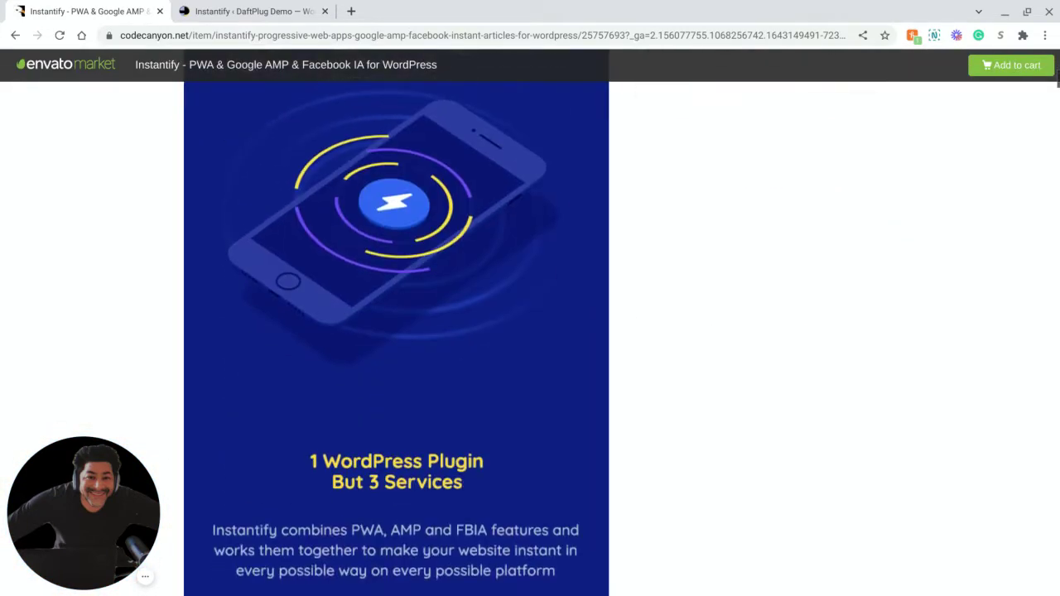
scroll(530, 323, down, 3)
scroll(530, 323, up, 1)
scroll(396, 331, down, 3)
scroll(395, 332, down, 2)
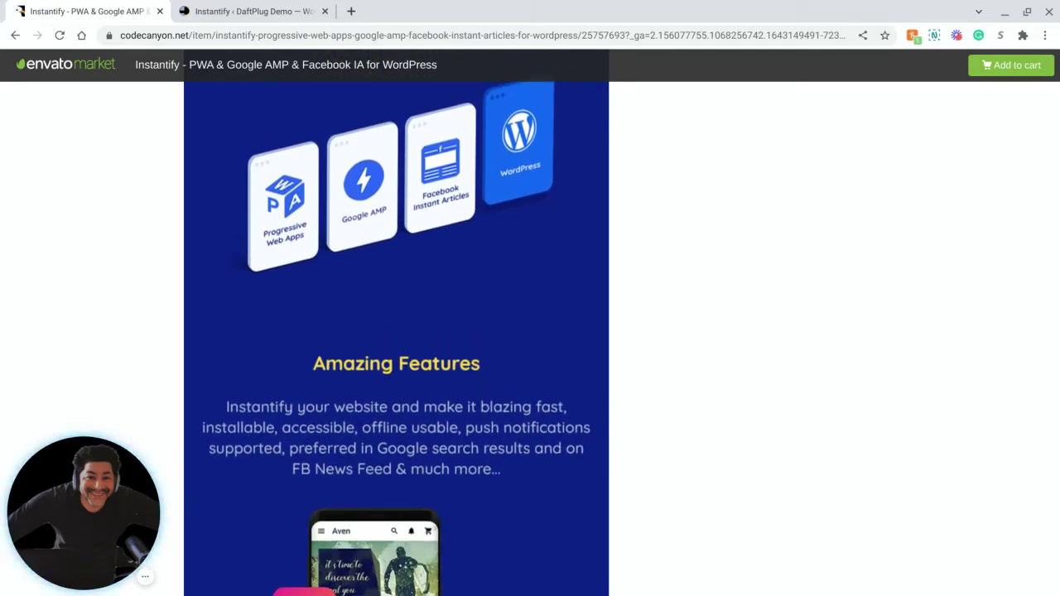
scroll(396, 331, down, 5)
scroll(396, 331, down, 5)
scroll(395, 331, down, 3)
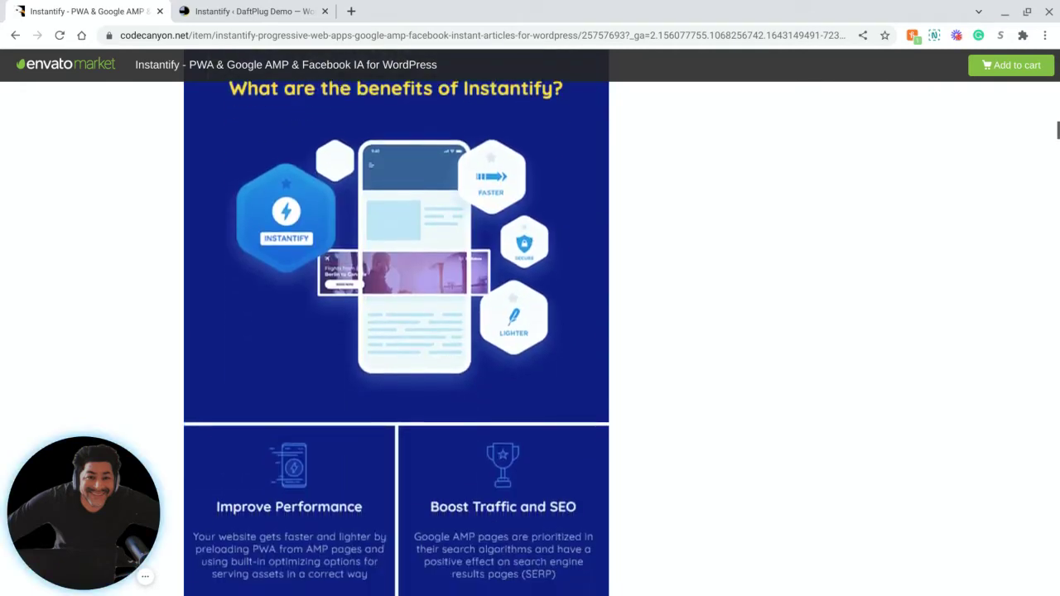
scroll(396, 331, up, 5)
scroll(396, 331, up, 1)
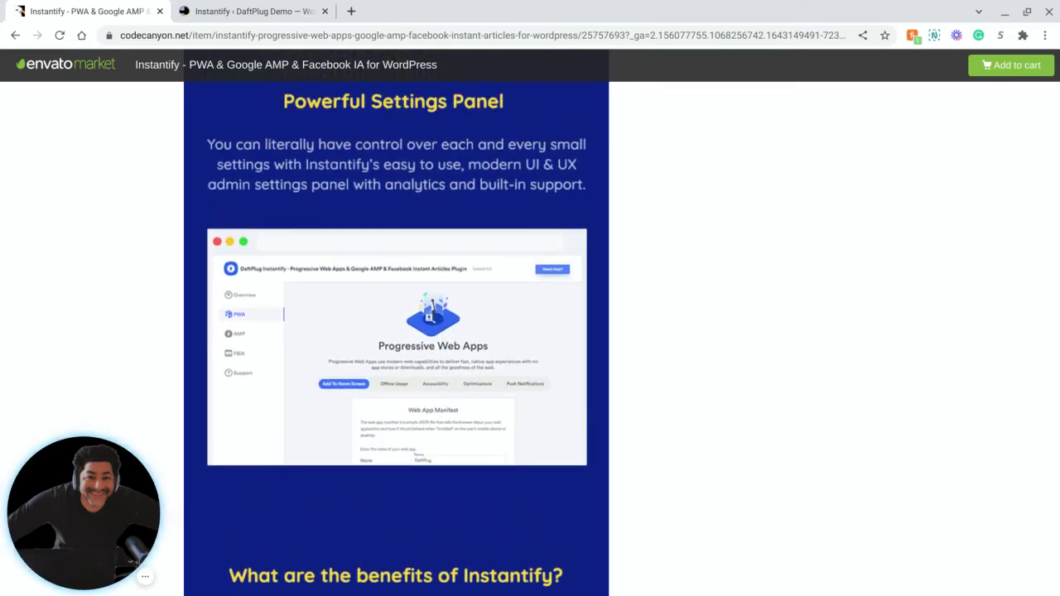
scroll(395, 331, up, 5)
scroll(395, 331, up, 5)
scroll(395, 331, up, 3)
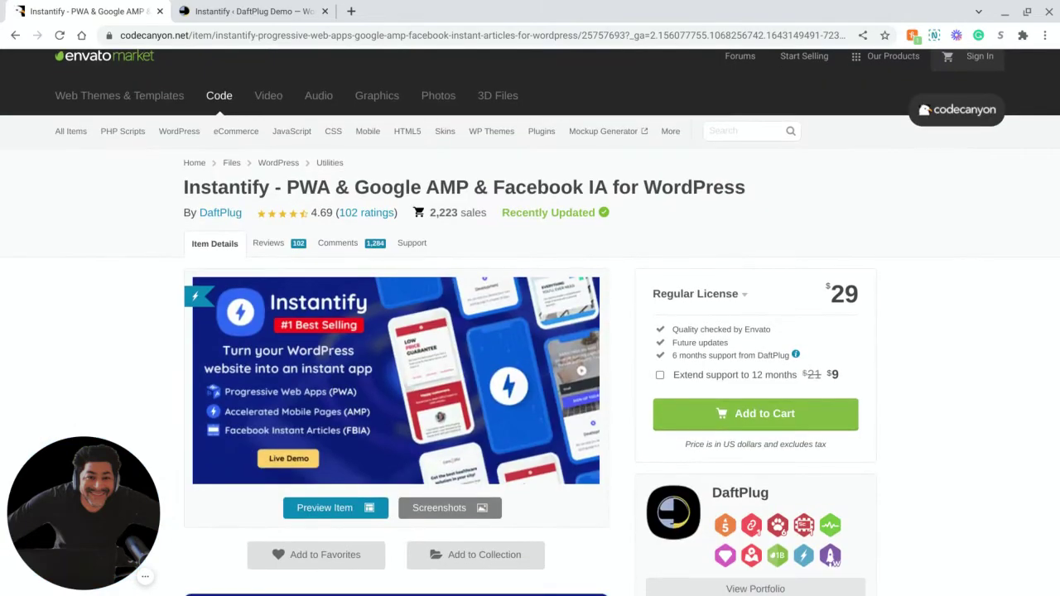
scroll(396, 331, down, 5)
scroll(396, 331, down, 3)
scroll(396, 331, down, 4)
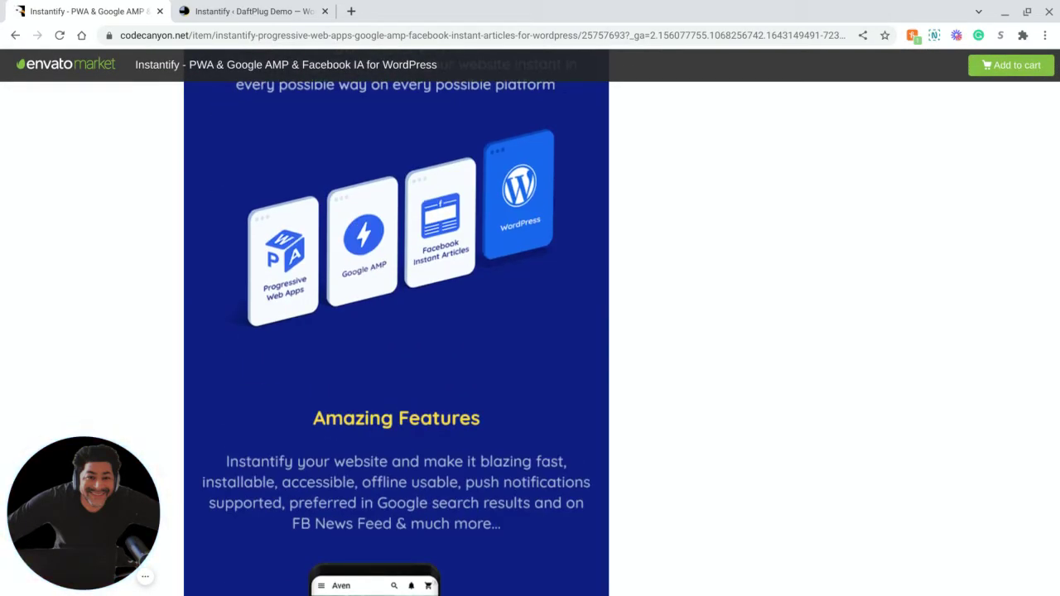
scroll(395, 331, down, 2)
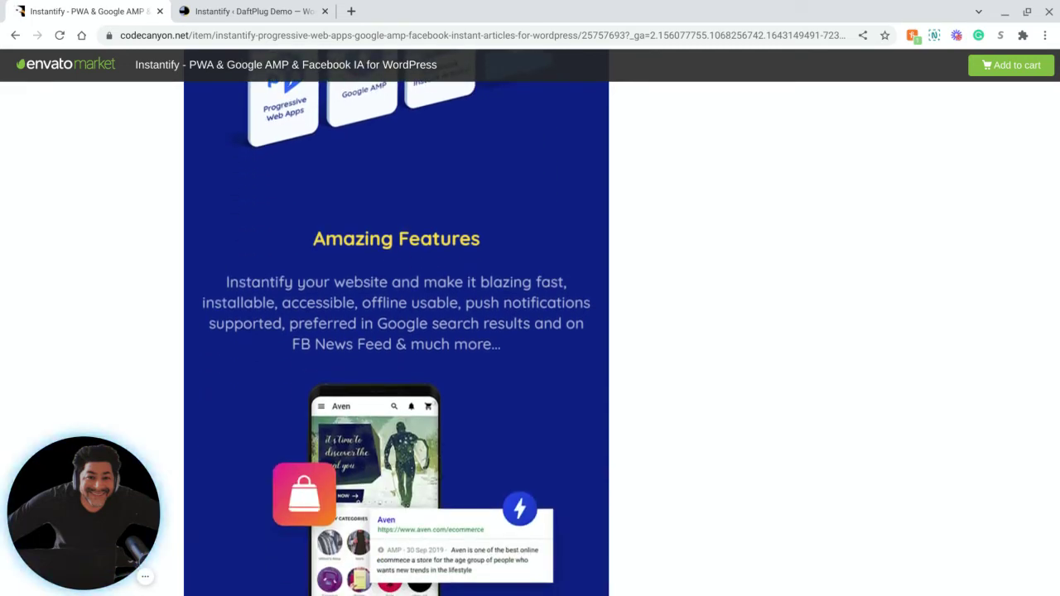
scroll(396, 331, down, 3)
scroll(396, 331, down, 1)
scroll(396, 331, down, 1)
scroll(395, 331, down, 3)
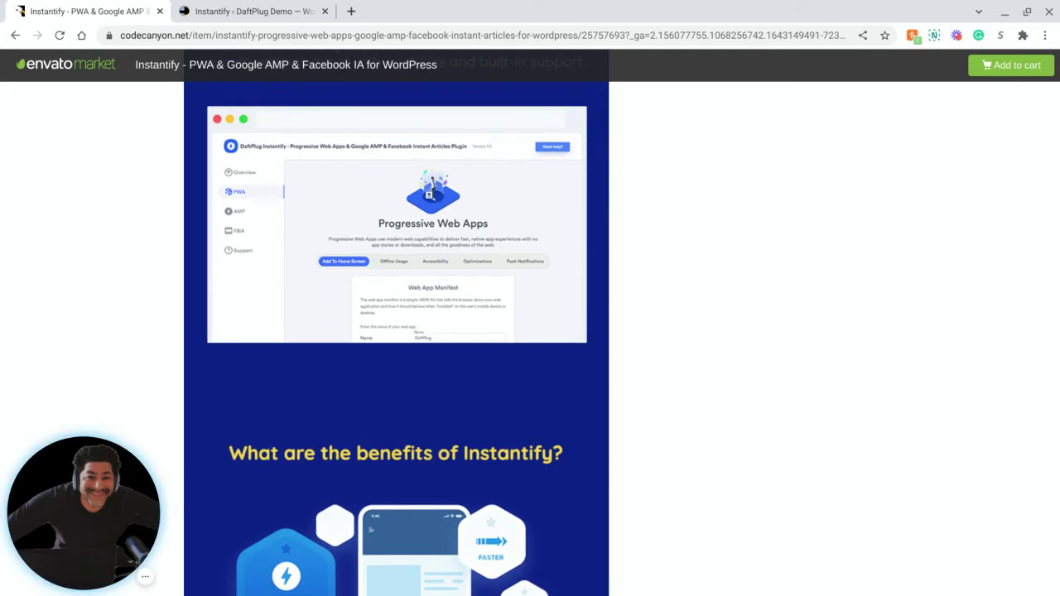
scroll(395, 331, up, 2)
scroll(396, 332, down, 3)
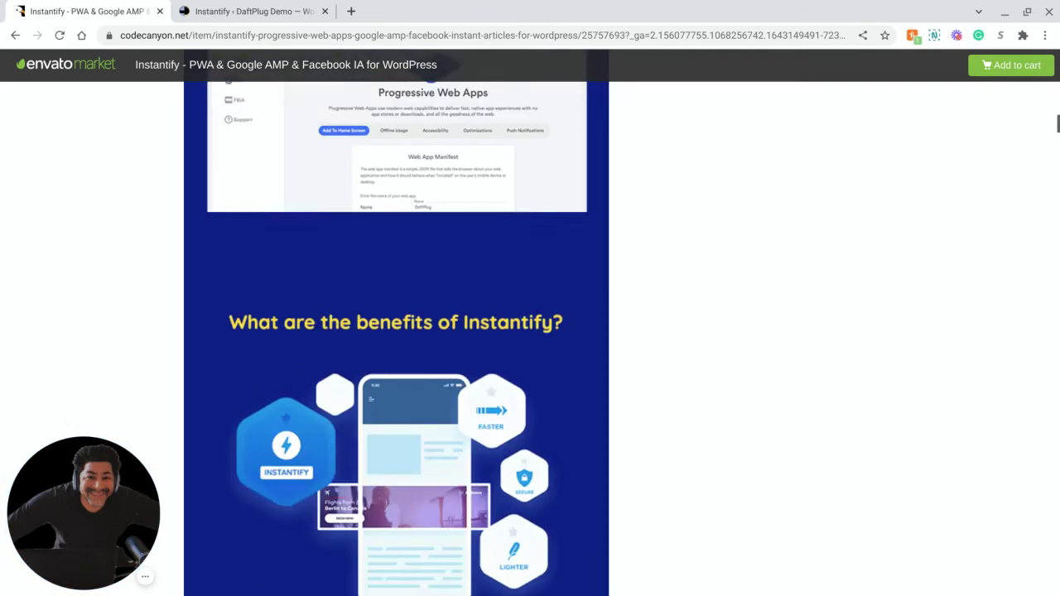
scroll(395, 331, down, 2)
scroll(396, 331, down, 2)
scroll(396, 331, down, 3)
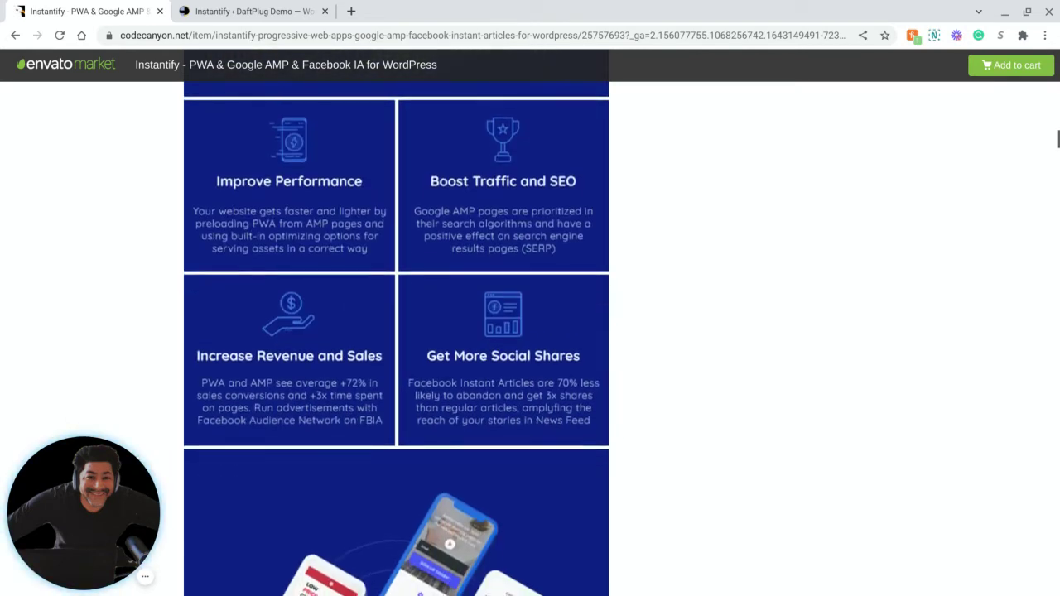
scroll(395, 331, down, 1)
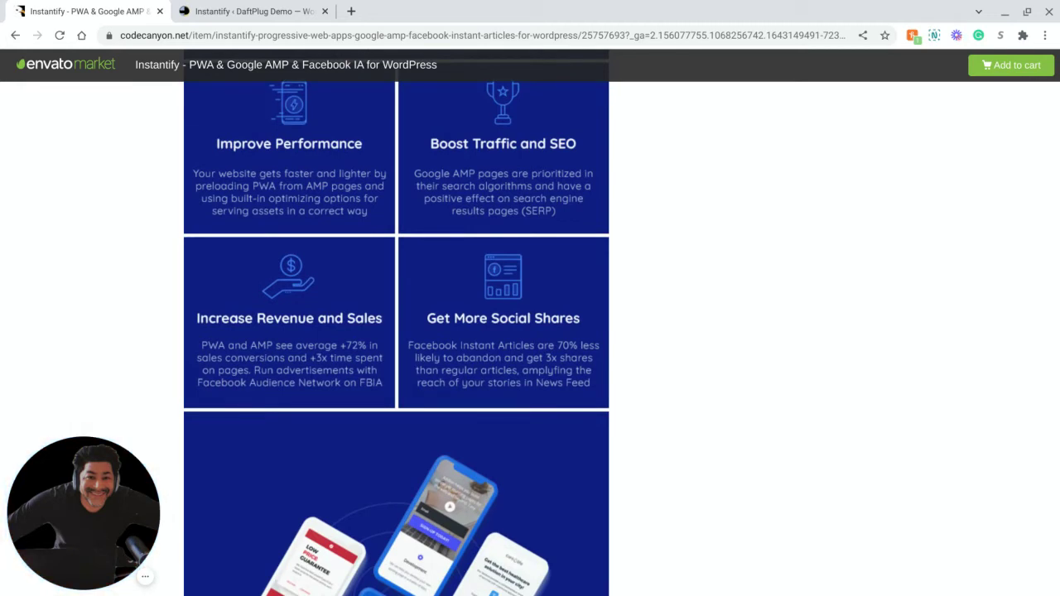
scroll(530, 331, up, 1)
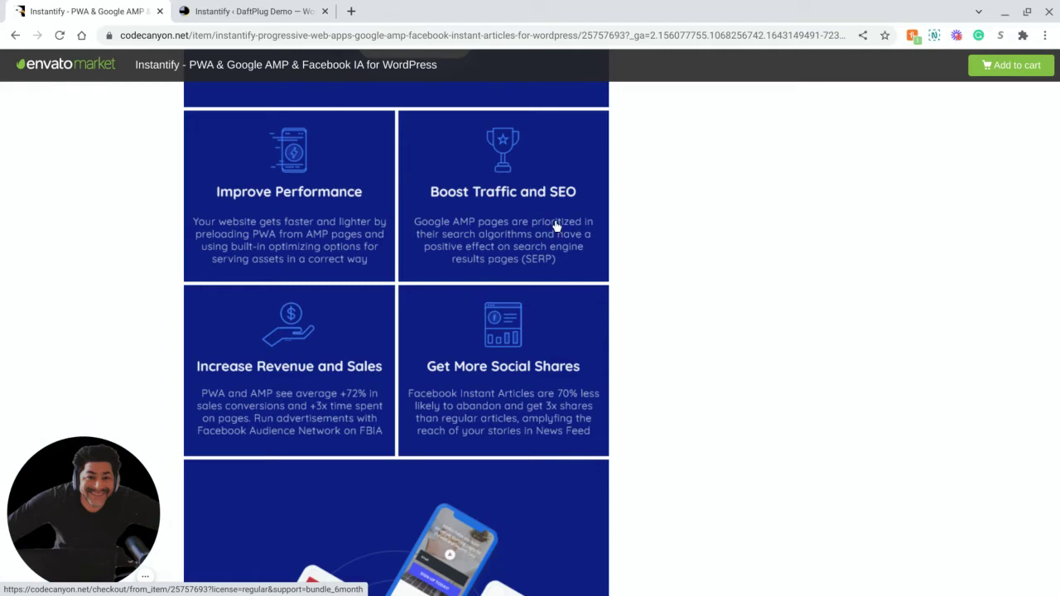
Scroll to the PWA stats (3X more pages visited, 2.5-second loads) and Add To Home Screen card
scroll(555, 225, down, 2)
scroll(554, 225, down, 3)
scroll(396, 323, down, 2)
scroll(396, 323, down, 3)
scroll(396, 323, down, 2)
scroll(395, 322, down, 2)
scroll(396, 323, up, 1)
scroll(396, 323, down, 2)
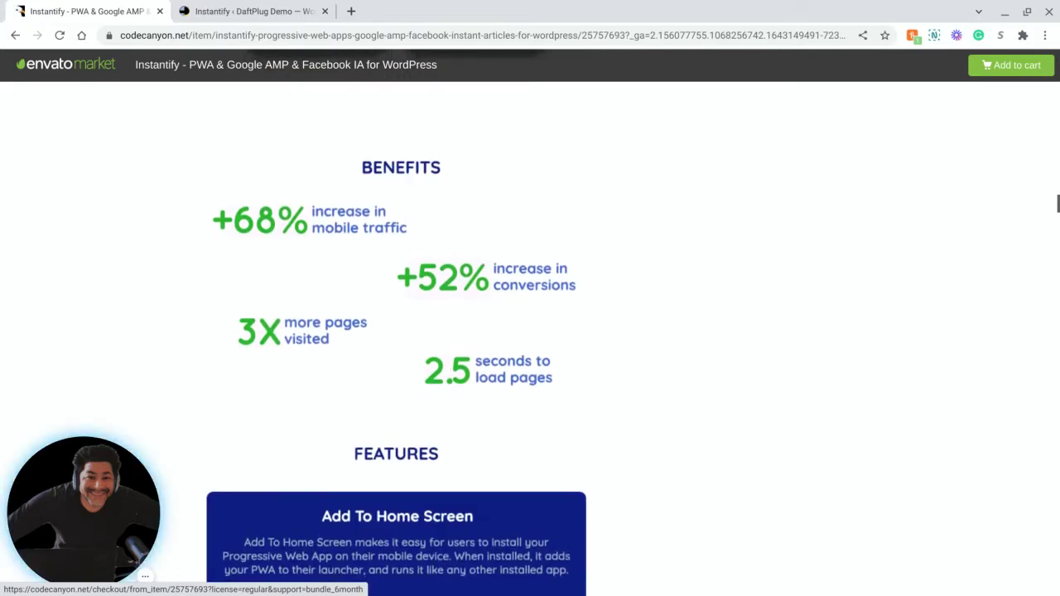
scroll(396, 323, up, 6)
scroll(395, 323, down, 1)
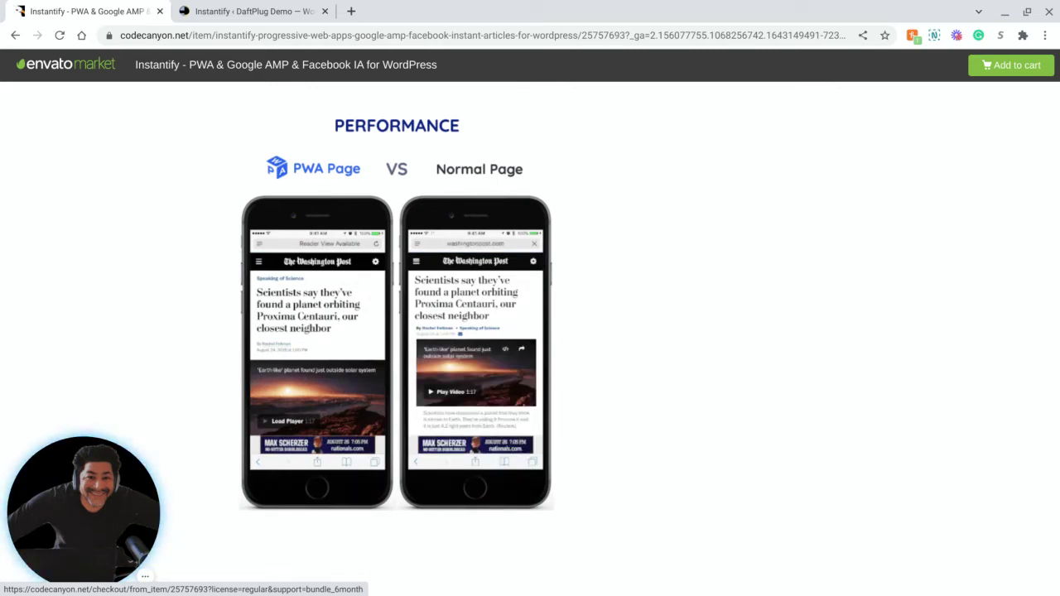
scroll(530, 331, down, 5)
scroll(530, 331, down, 1)
scroll(530, 331, up, 1)
scroll(581, 221, up, 2)
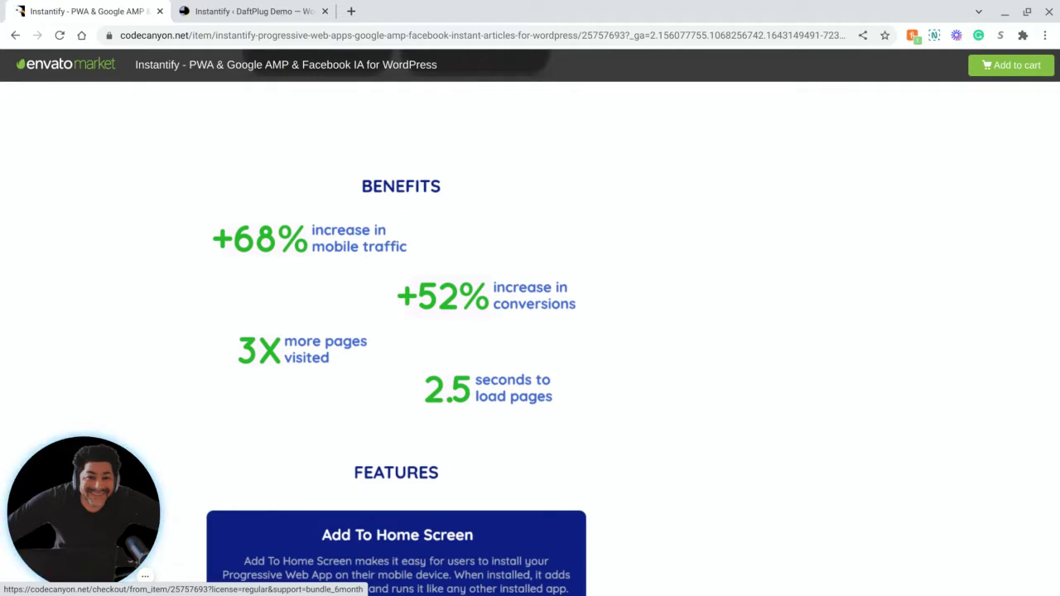
scroll(529, 331, down, 3)
scroll(610, 224, up, 1)
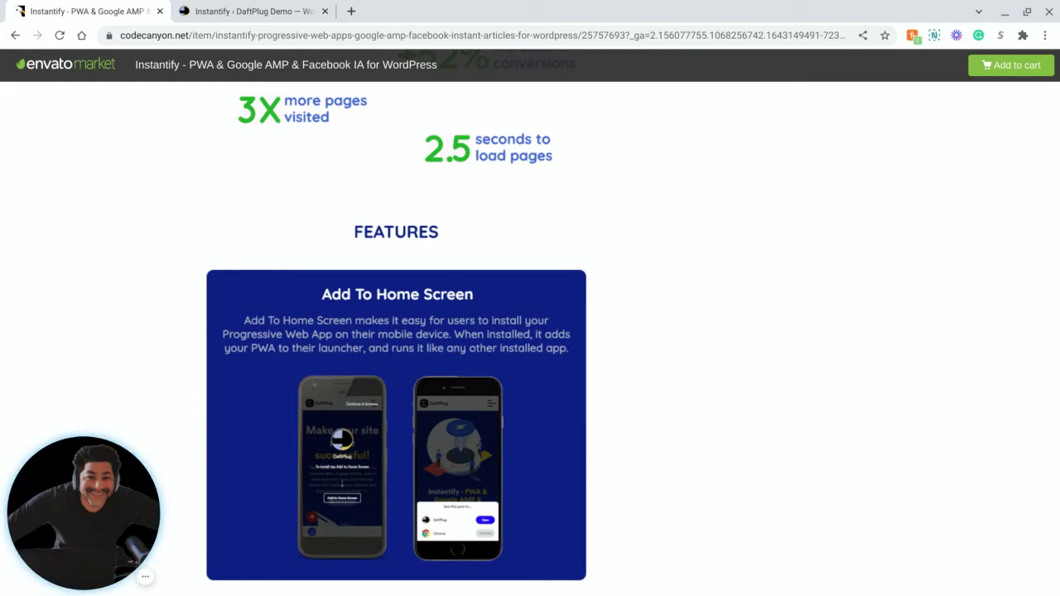
Scroll past the AMP comparison and Preload PWA From AMP down to the Analytics Integration card
scroll(529, 331, down, 3)
scroll(530, 332, down, 3)
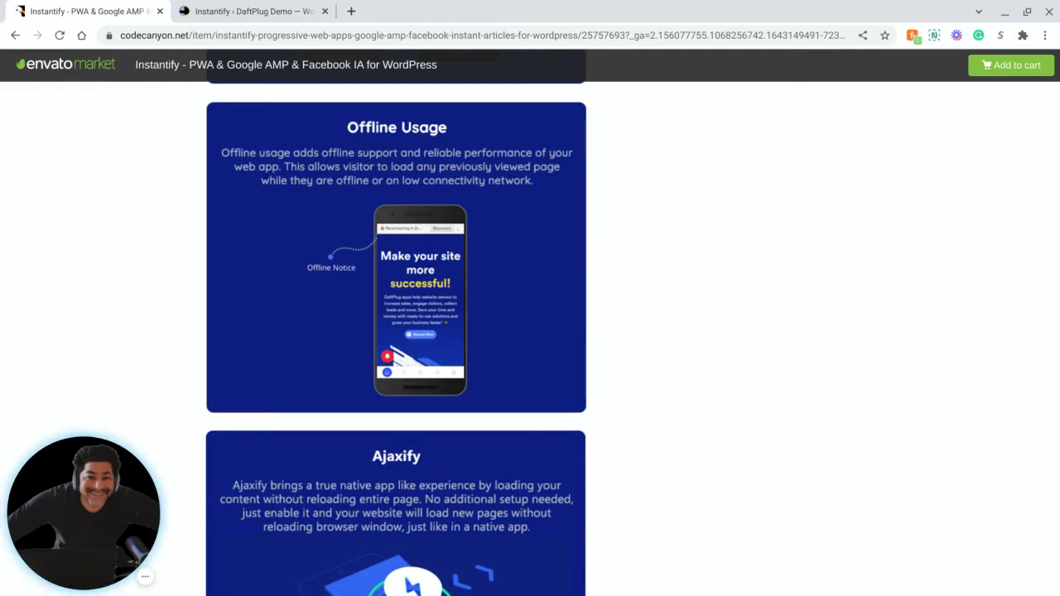
scroll(530, 331, down, 1)
scroll(530, 331, down, 1)
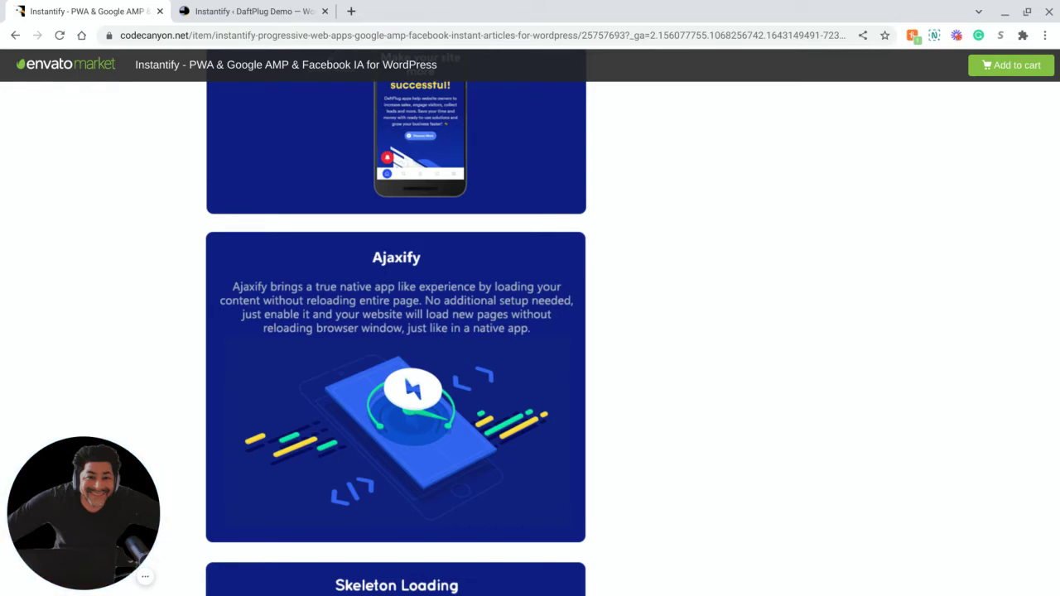
scroll(396, 332, down, 4)
scroll(396, 331, down, 4)
scroll(396, 331, down, 4)
scroll(395, 331, down, 4)
scroll(395, 331, down, 4)
scroll(396, 331, down, 4)
scroll(395, 331, down, 4)
scroll(396, 331, down, 4)
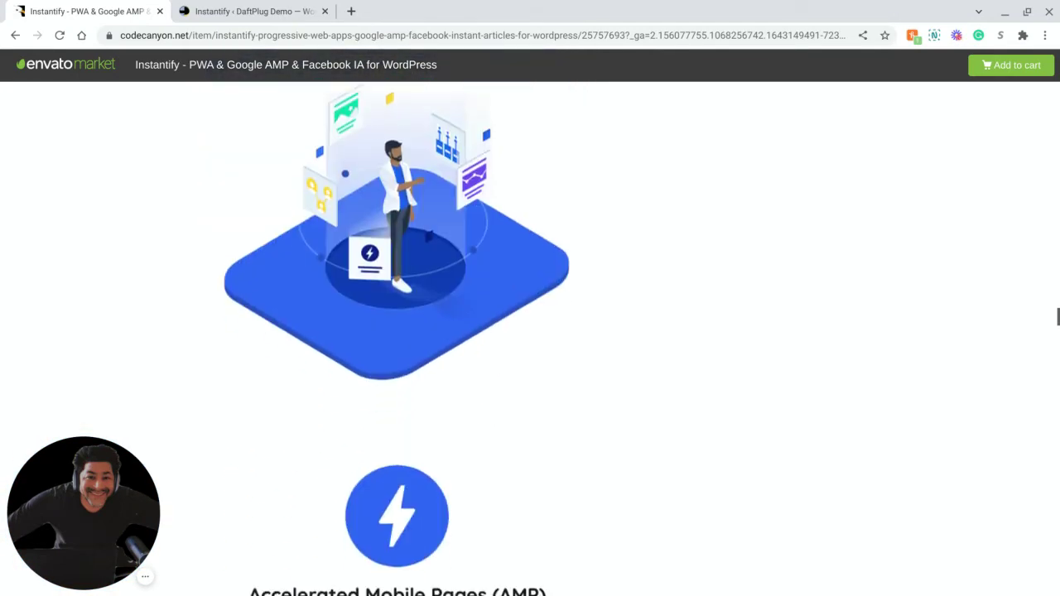
scroll(396, 331, down, 4)
scroll(396, 331, down, 4)
scroll(396, 331, down, 4)
scroll(395, 332, down, 2)
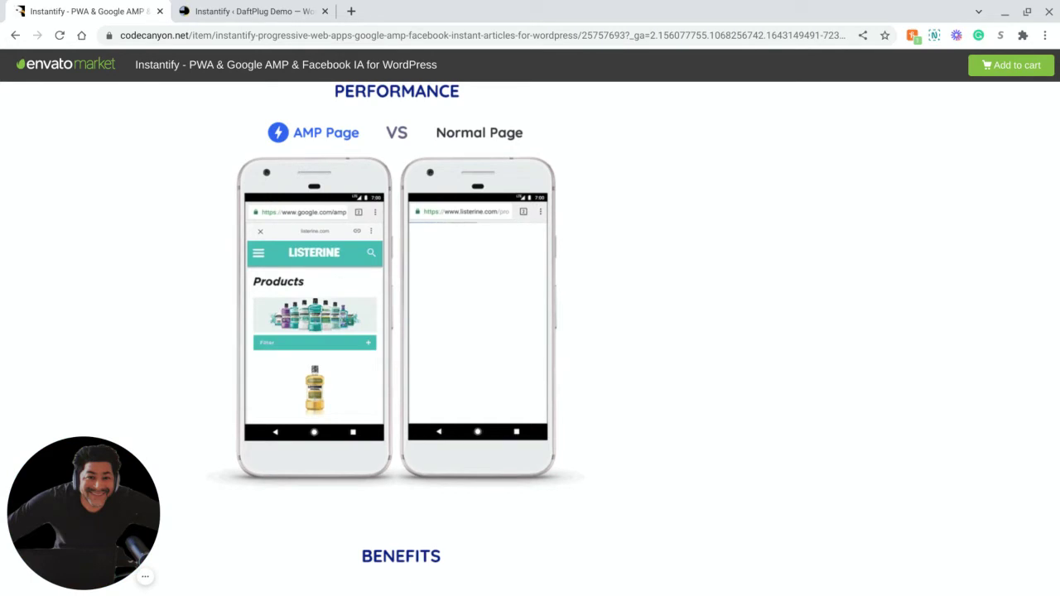
scroll(530, 331, up, 1)
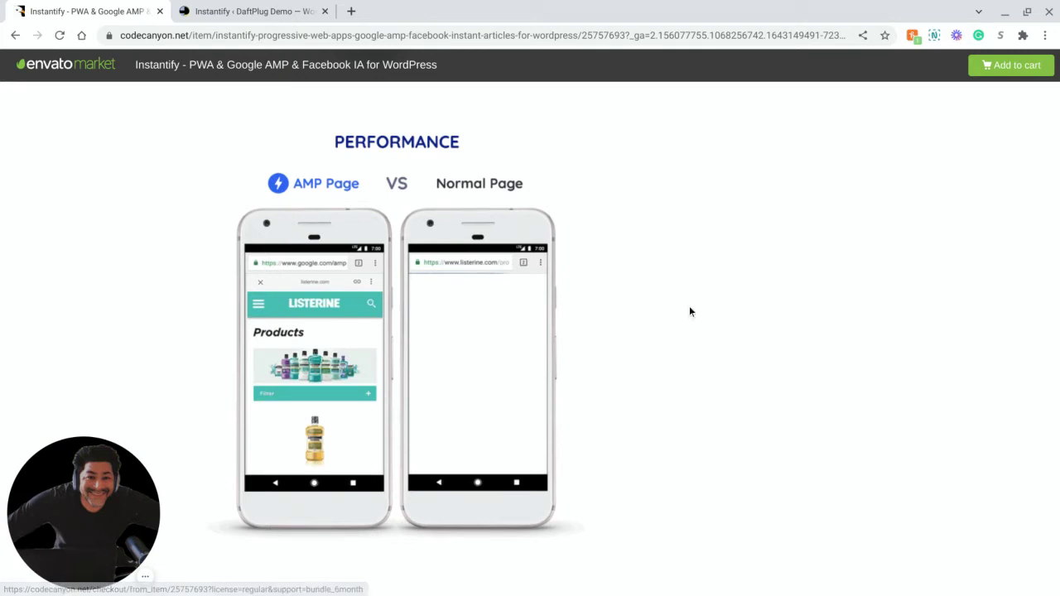
scroll(689, 305, down, 8)
scroll(512, 342, up, 3)
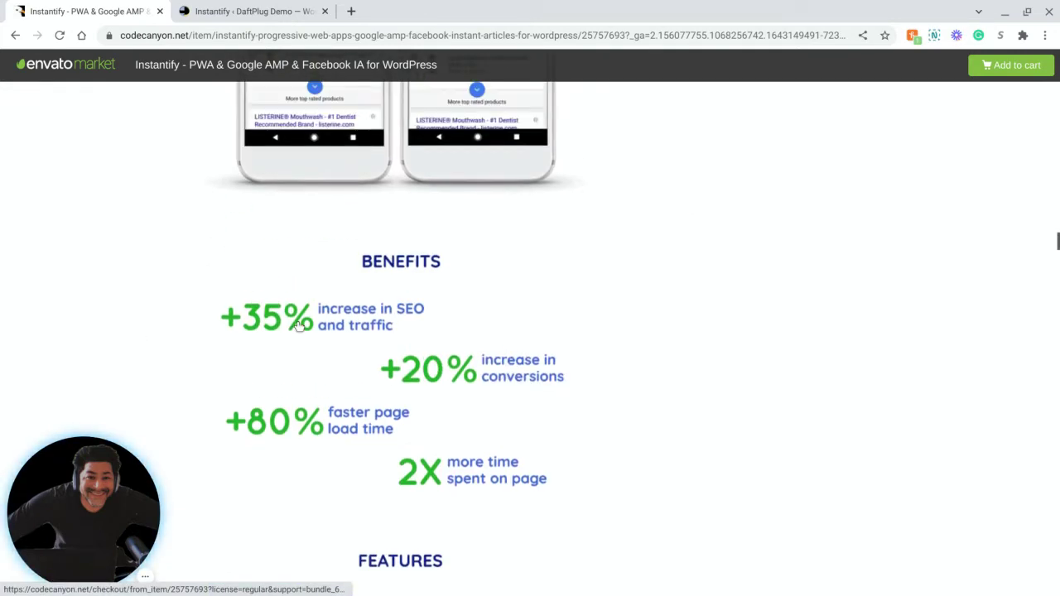
scroll(323, 326, down, 1)
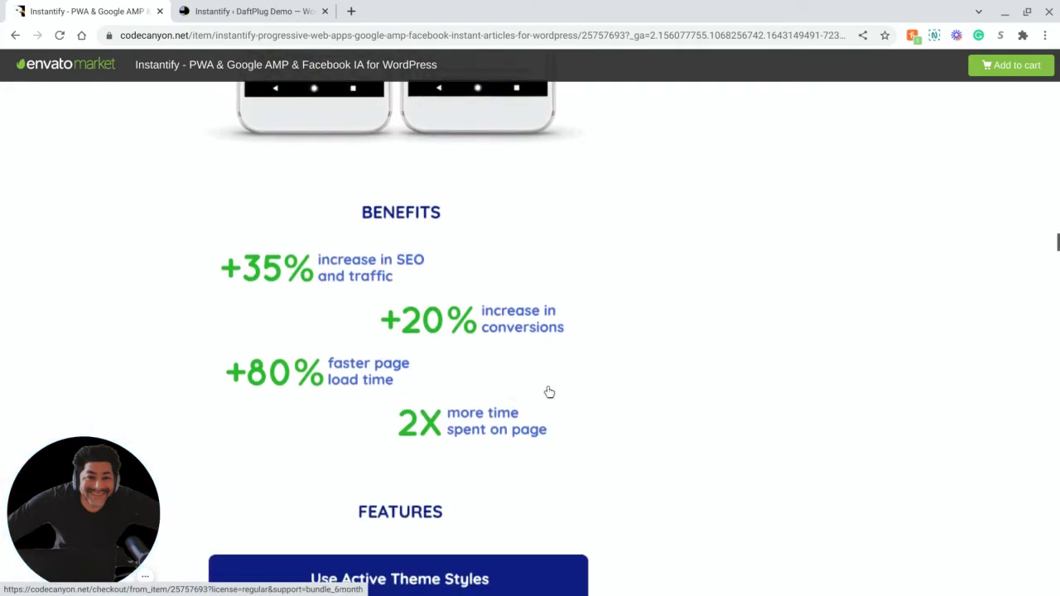
scroll(633, 389, down, 7)
scroll(632, 389, down, 1)
scroll(633, 389, down, 5)
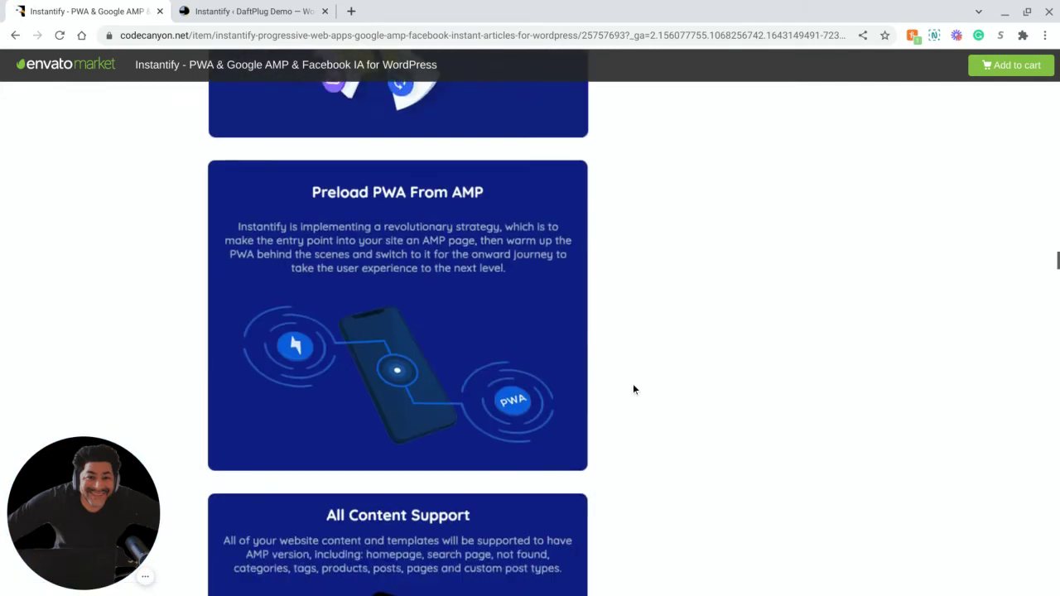
scroll(602, 325, down, 10)
scroll(602, 325, down, 4)
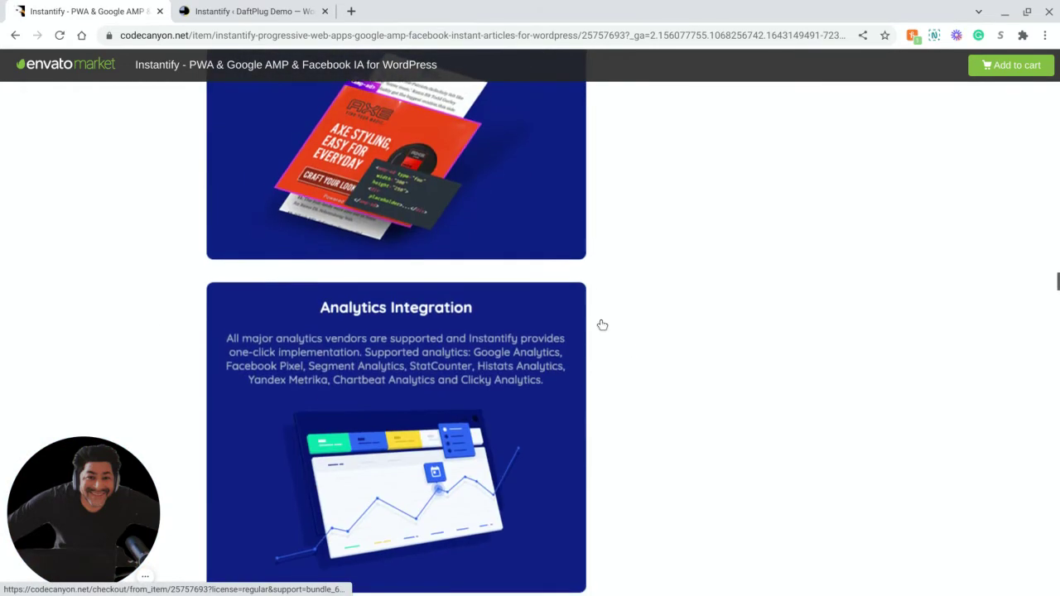
Switch to the DaftPlug Demo site's Instantify Overview page and start scrolling its cards
click(248, 11)
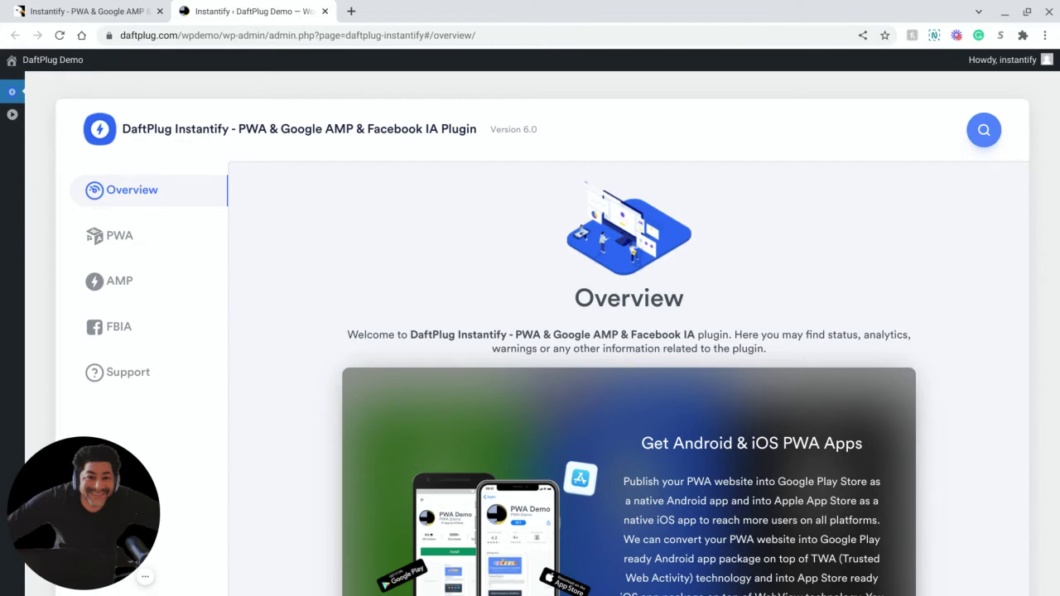
scroll(654, 327, down, 2)
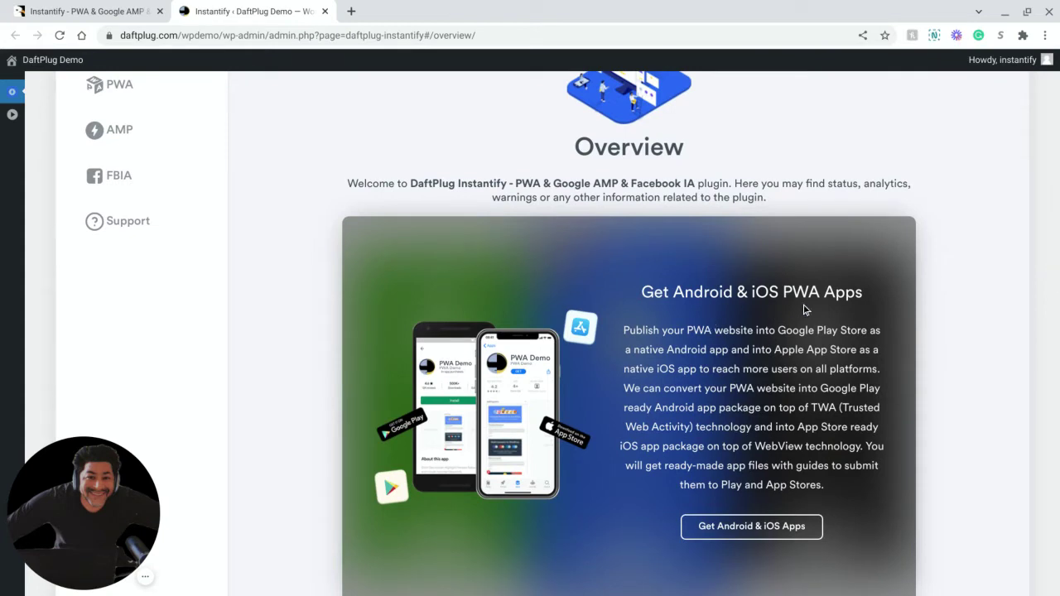
scroll(785, 335, down, 1)
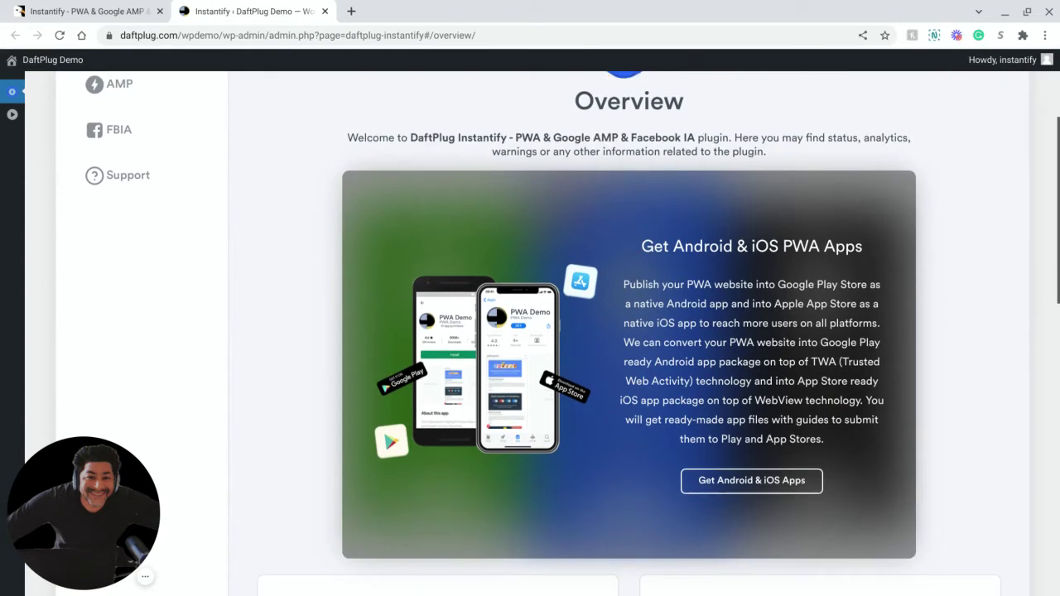
click(717, 486)
scroll(312, 338, down, 4)
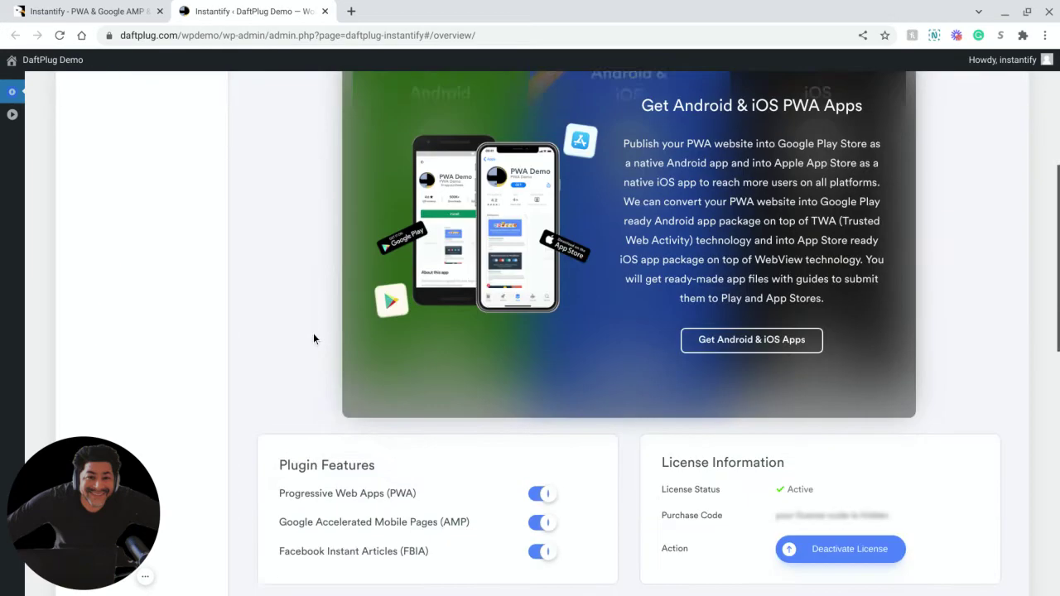
scroll(313, 337, down, 1)
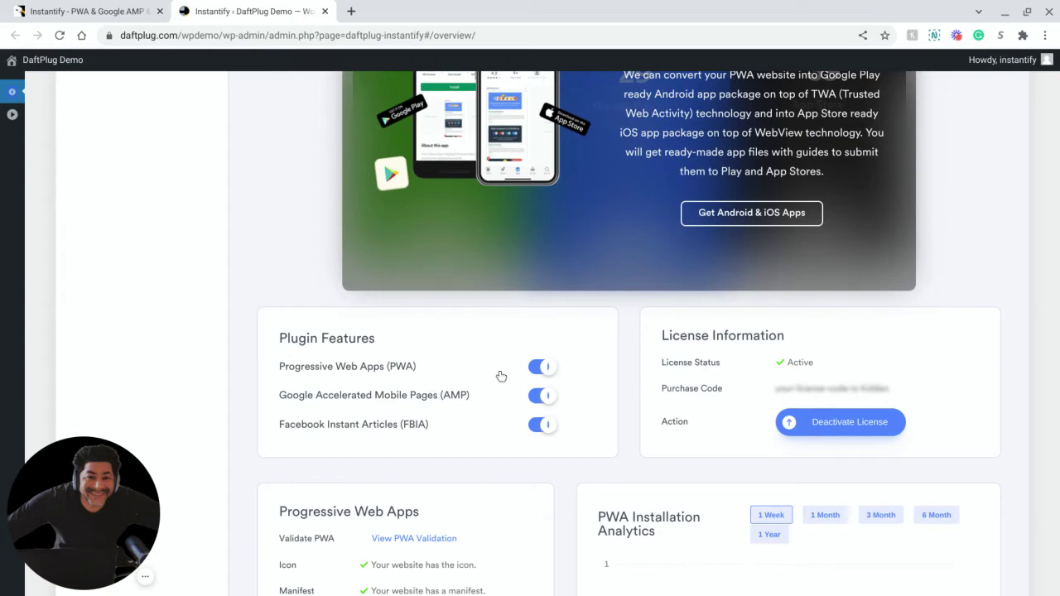
key(XF86AudioRaiseVolume)
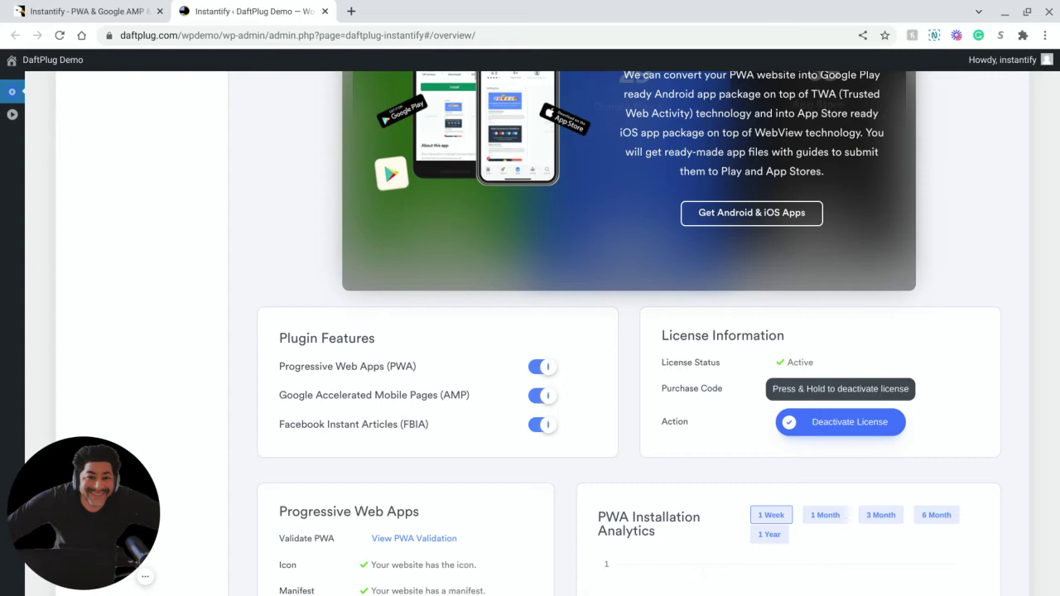
Scroll through the Overview's feature, license and analytics cards, then back to the top
scroll(626, 398, down, 3)
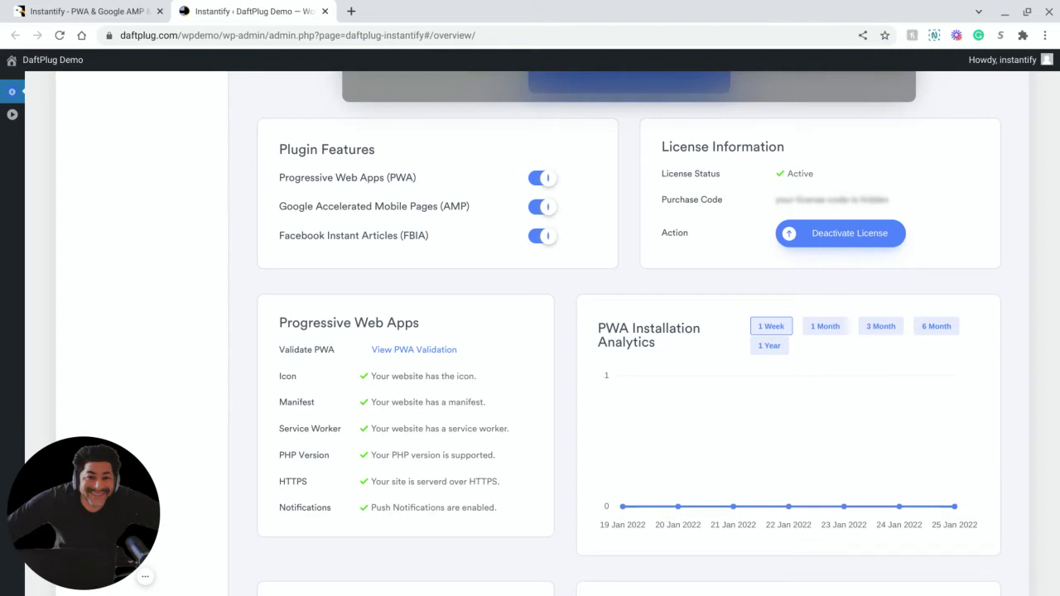
scroll(435, 545, down, 2)
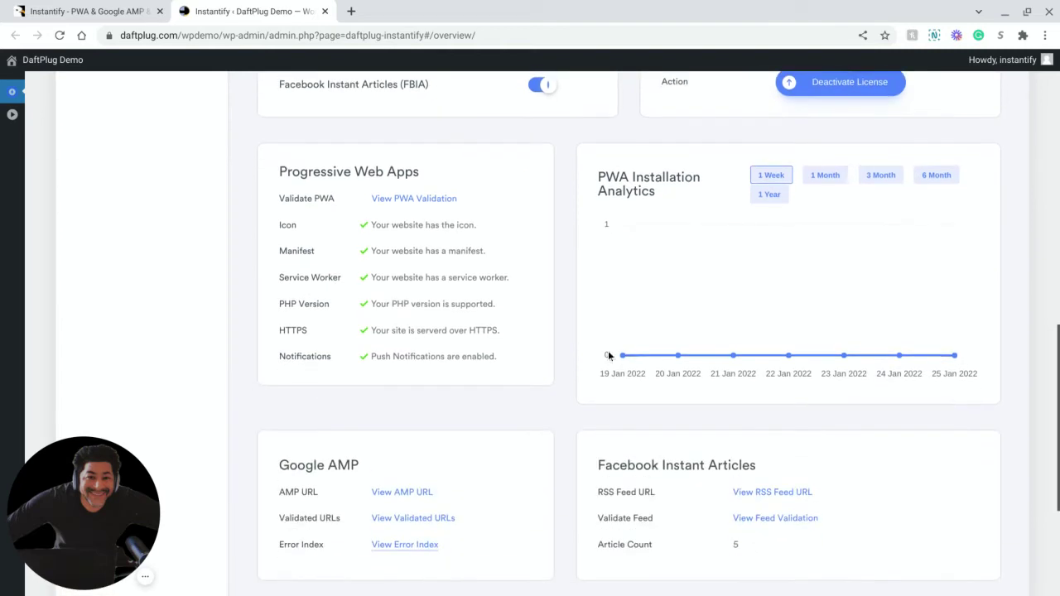
scroll(625, 337, down, 1)
scroll(386, 442, down, 2)
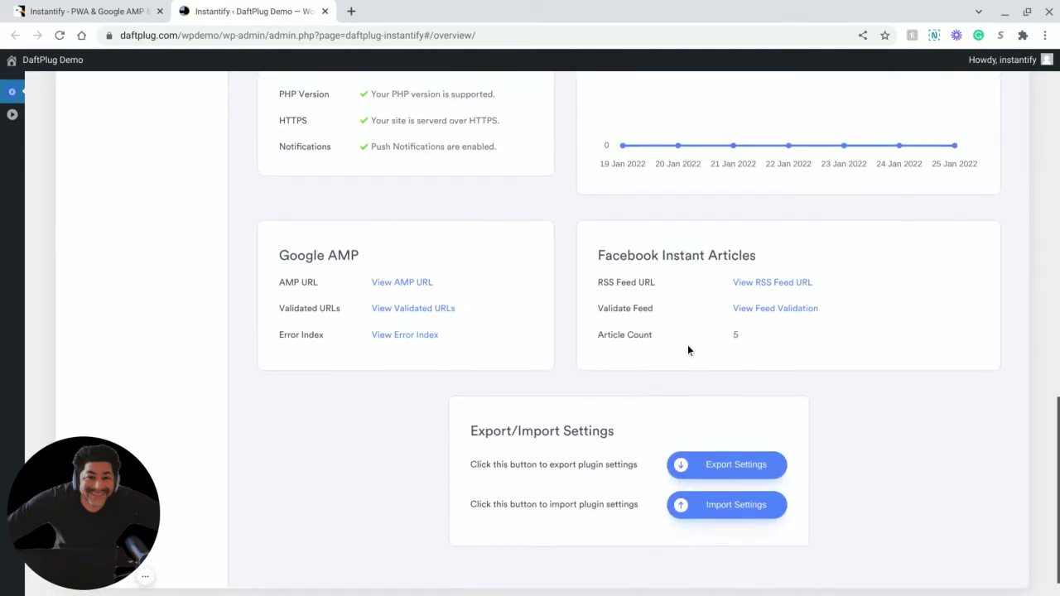
scroll(687, 350, down, 1)
scroll(575, 502, up, 1)
scroll(720, 395, up, 4)
scroll(725, 387, up, 6)
scroll(724, 388, down, 5)
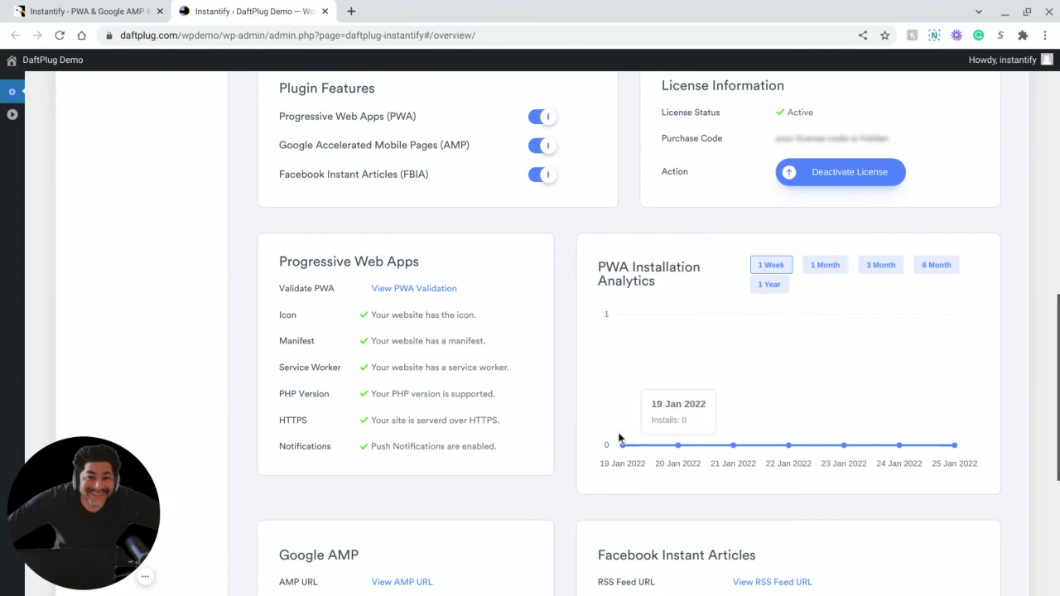
scroll(536, 397, up, 8)
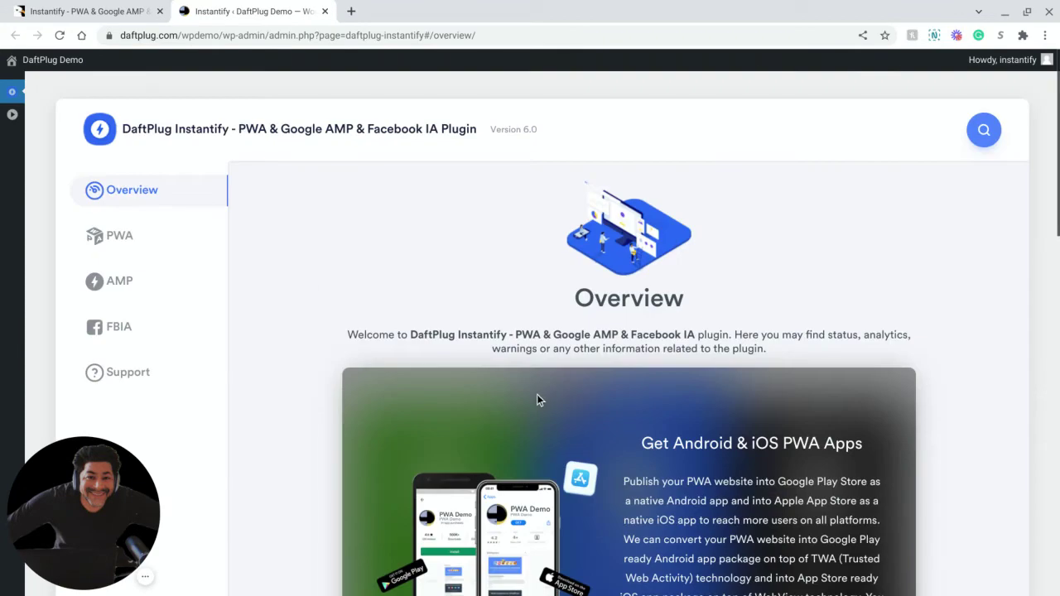
Go to Instantify's PWA General settings and toggle PWA Support's All Content off and back on
click(131, 240)
scroll(395, 267, down, 1)
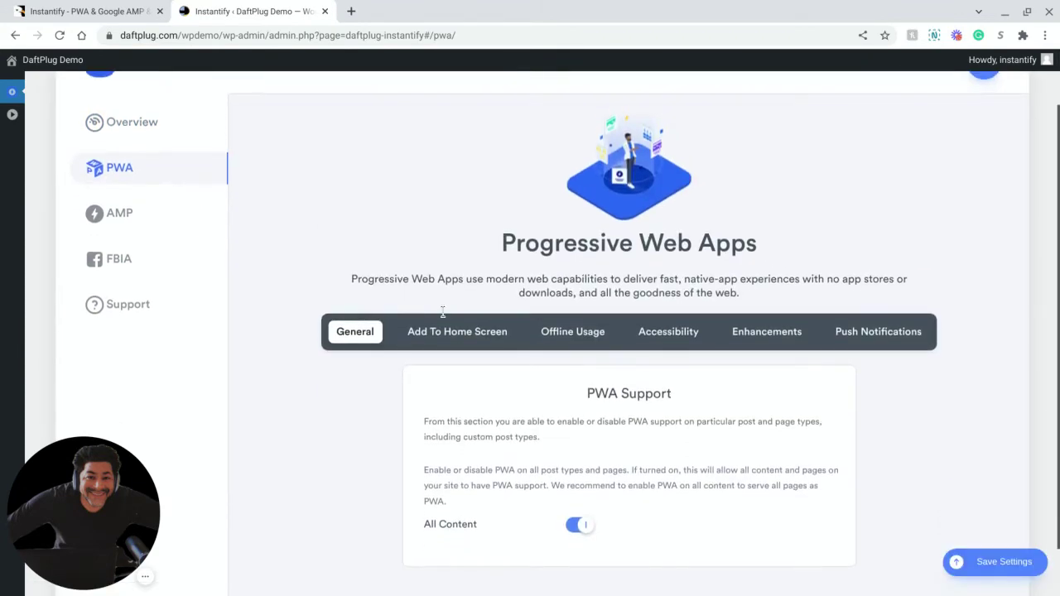
scroll(246, 342, down, 1)
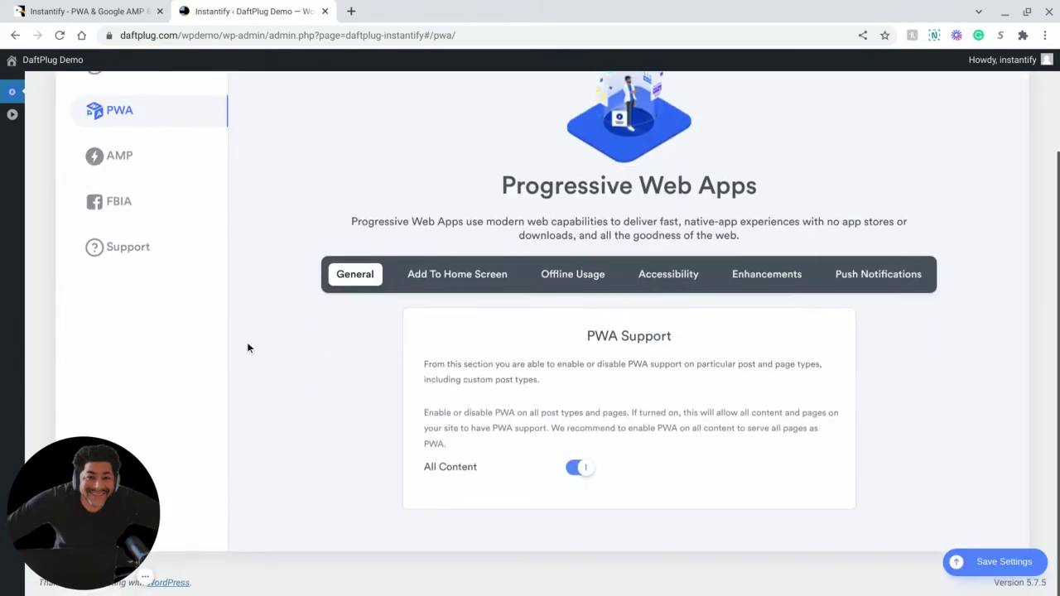
click(576, 469)
scroll(573, 473, down, 2)
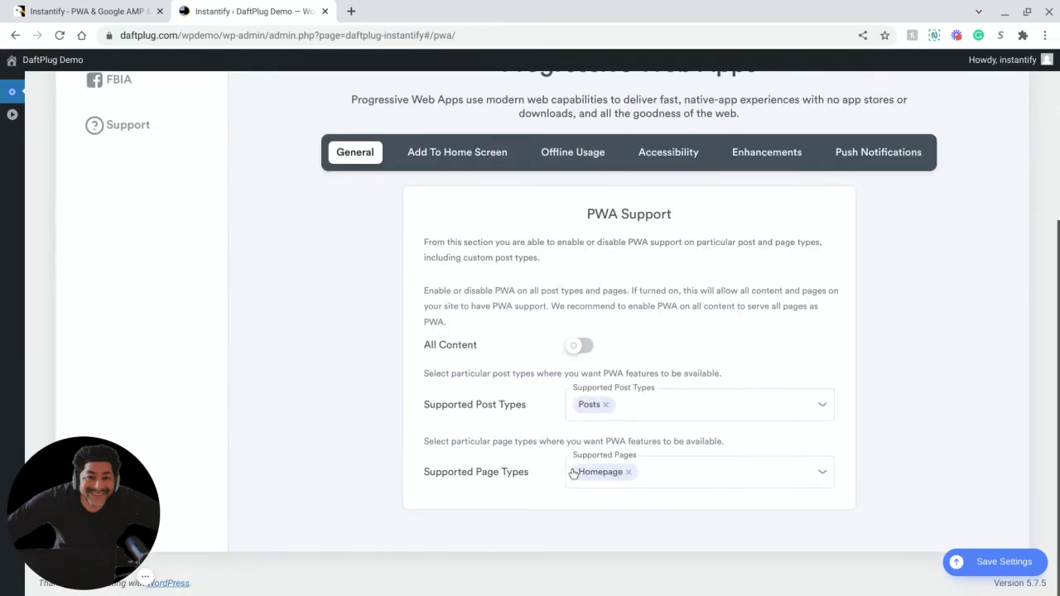
scroll(573, 473, up, 4)
scroll(600, 289, down, 3)
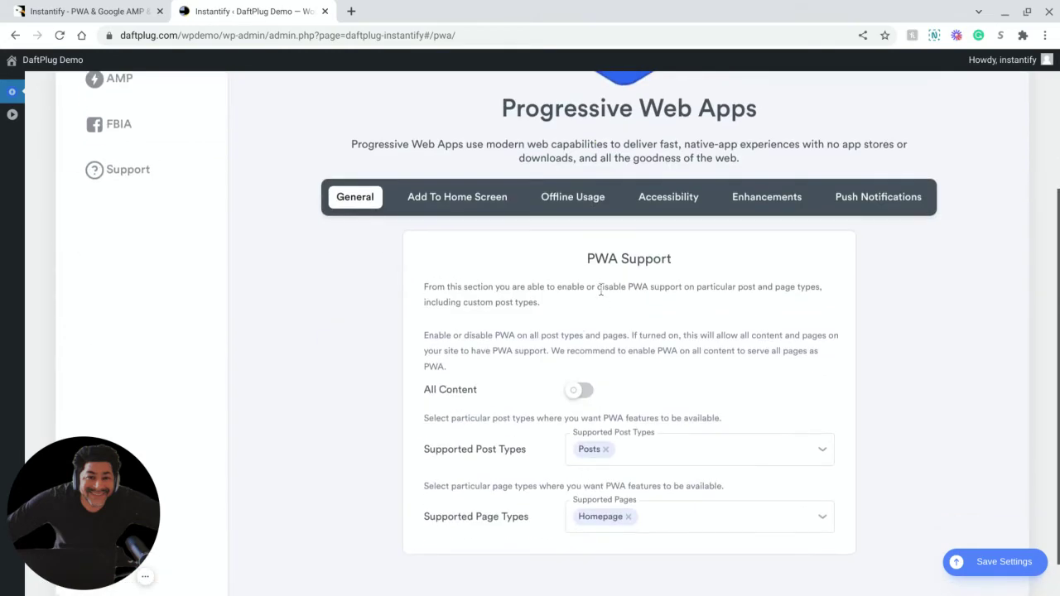
click(579, 389)
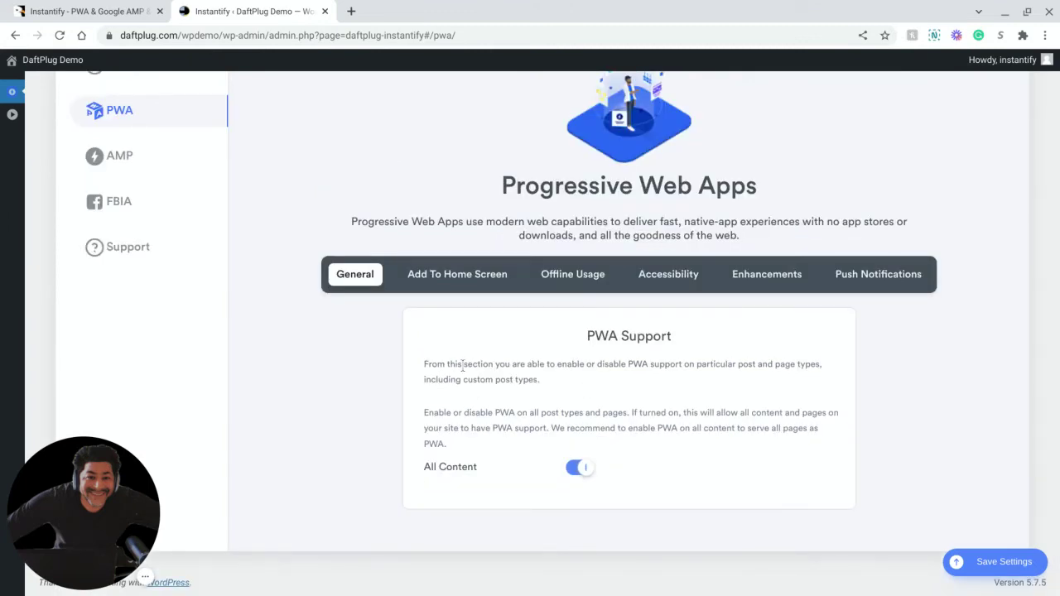
click(418, 283)
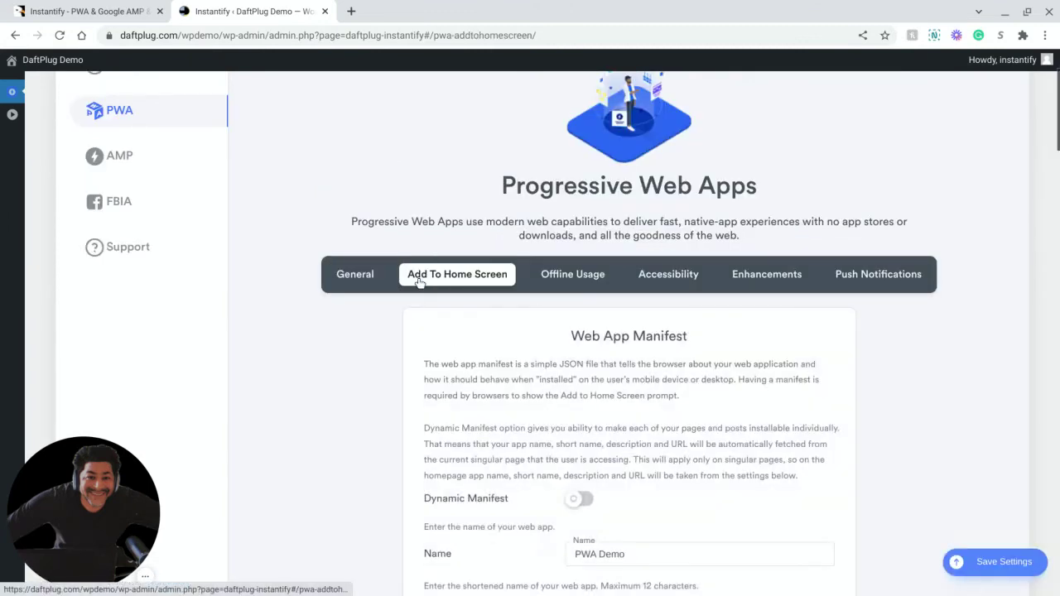
scroll(356, 426, down, 2)
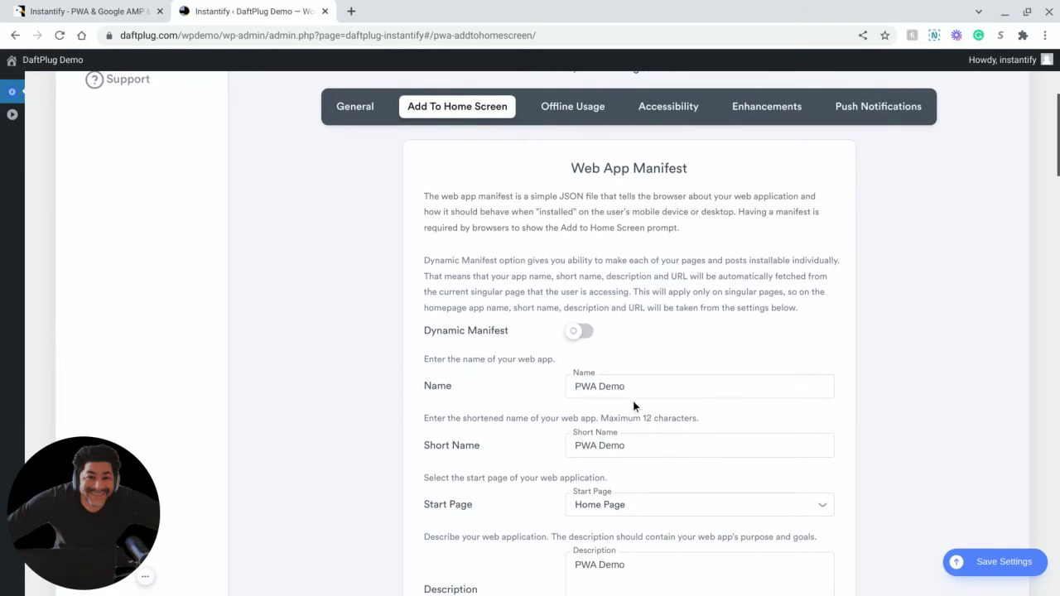
scroll(632, 401, down, 2)
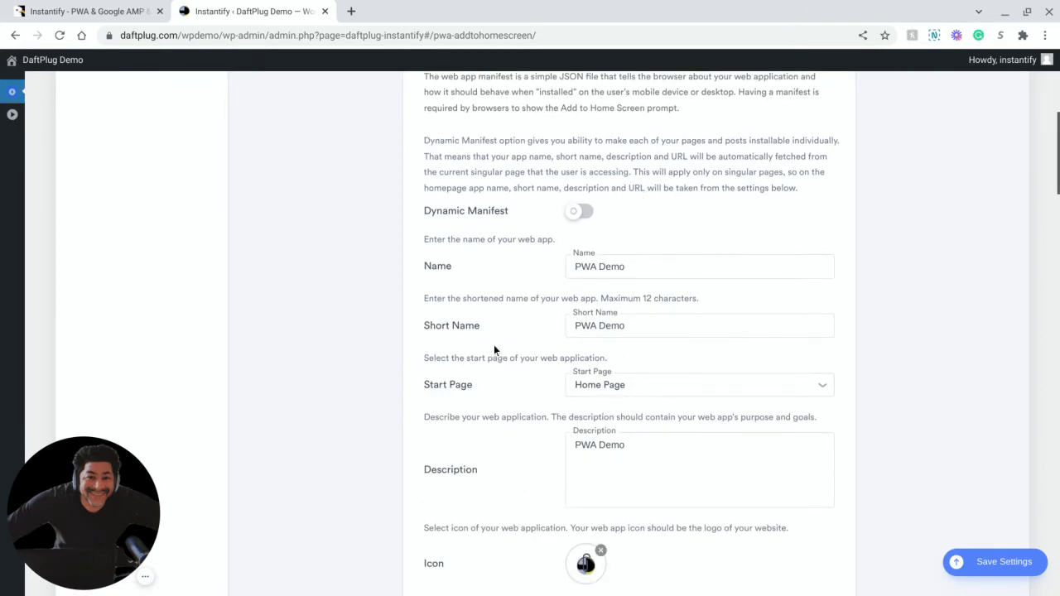
scroll(546, 360, down, 1)
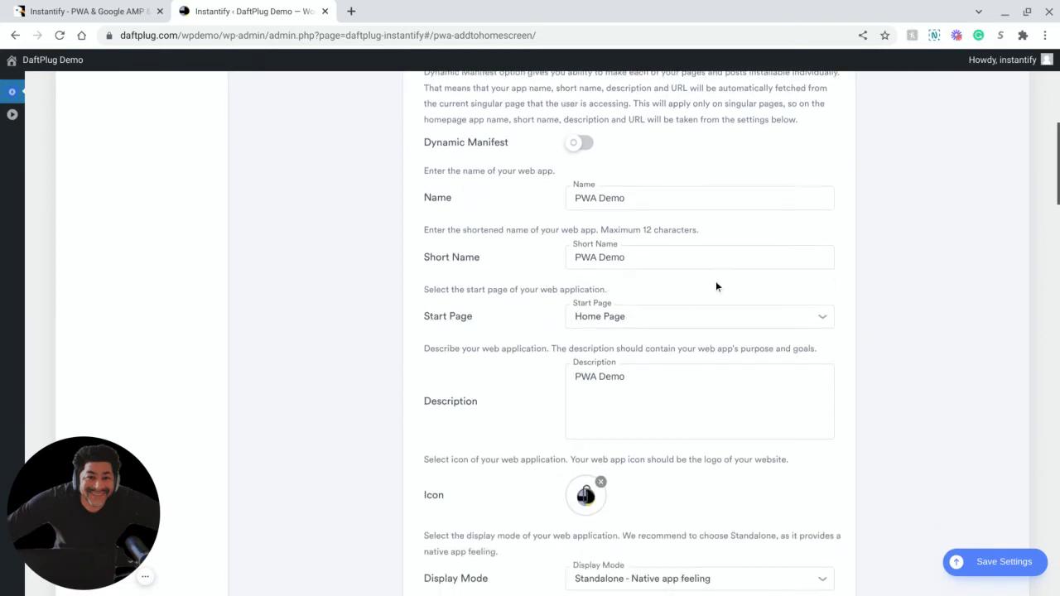
click(700, 314)
click(701, 314)
scroll(489, 365, down, 3)
scroll(553, 213, up, 1)
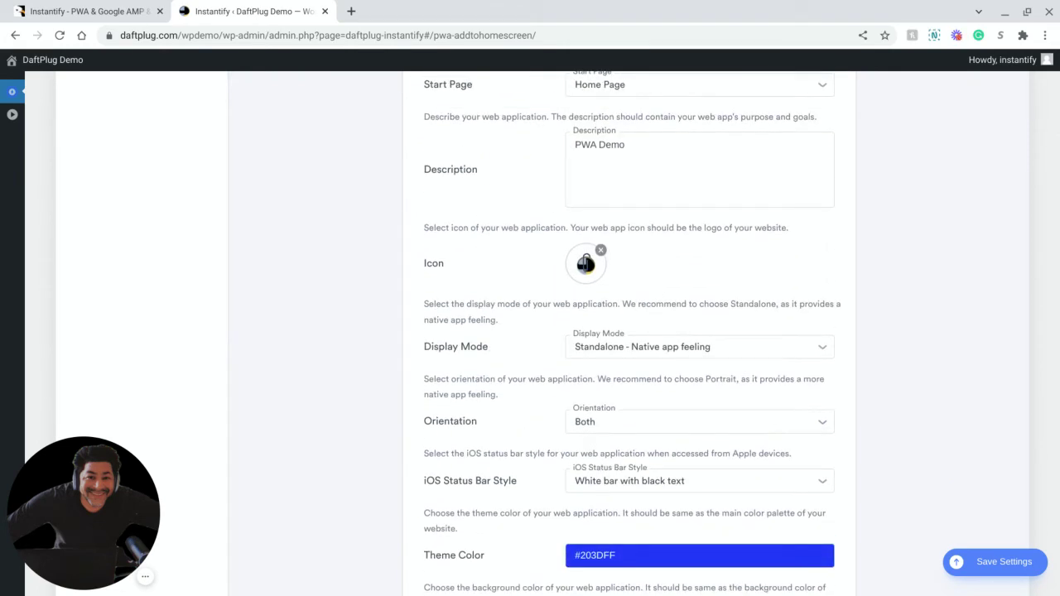
scroll(698, 193, up, 3)
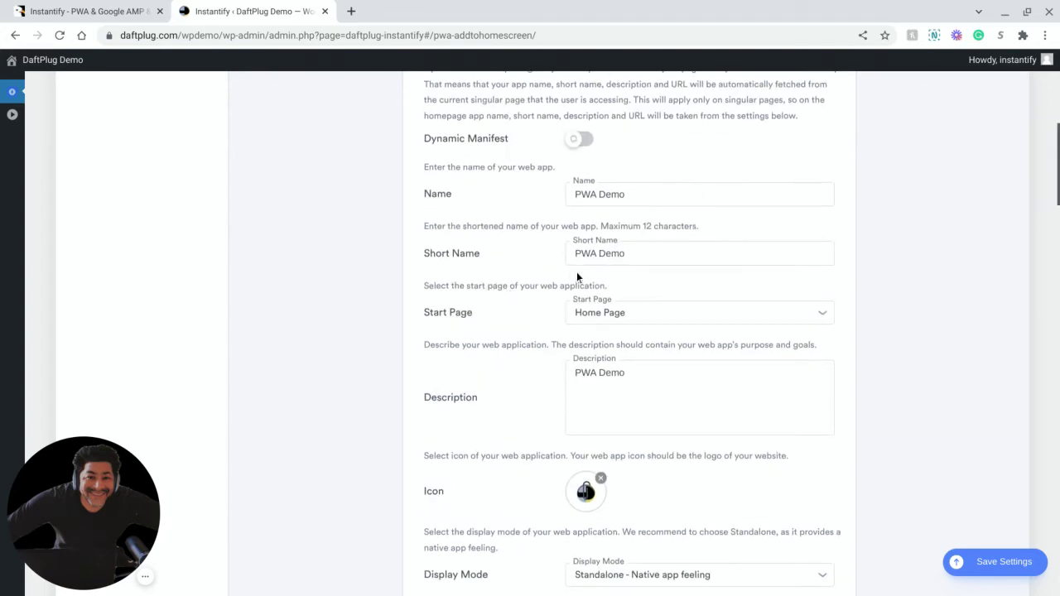
scroll(553, 336, down, 1)
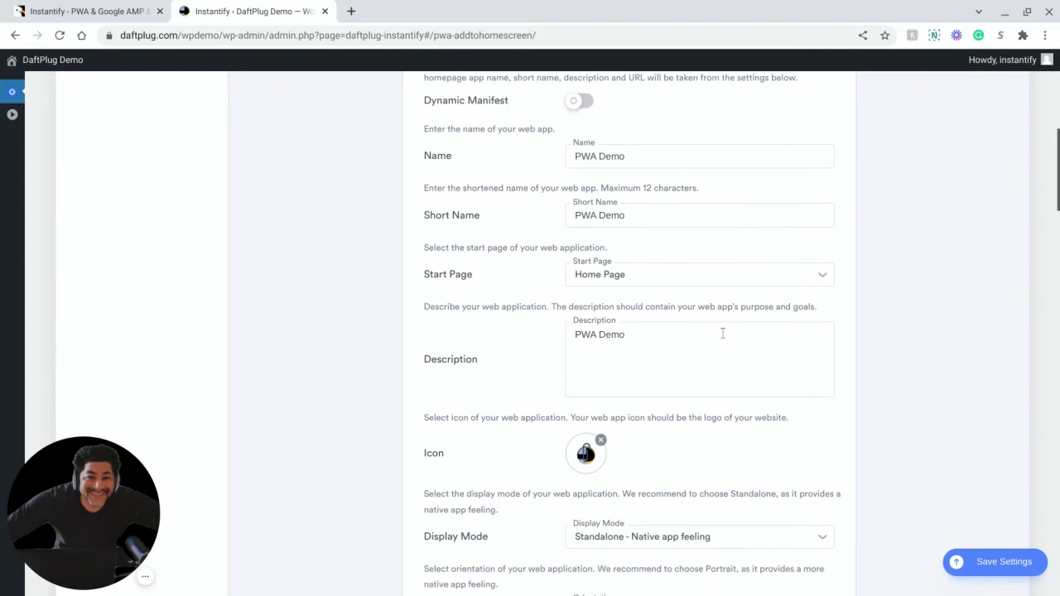
scroll(493, 391, down, 1)
scroll(497, 389, down, 1)
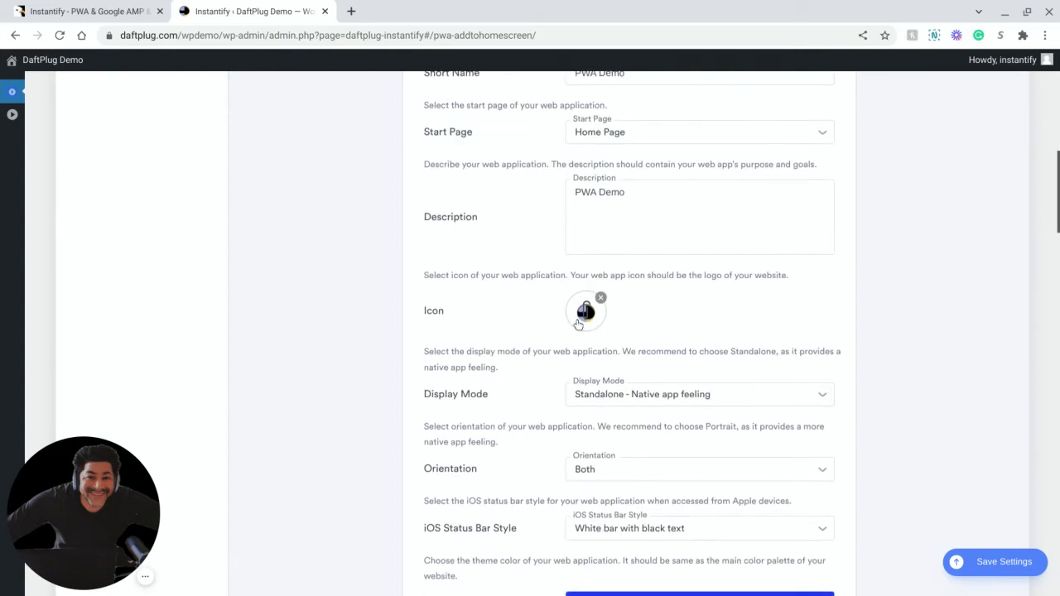
scroll(515, 393, down, 1)
scroll(558, 359, down, 2)
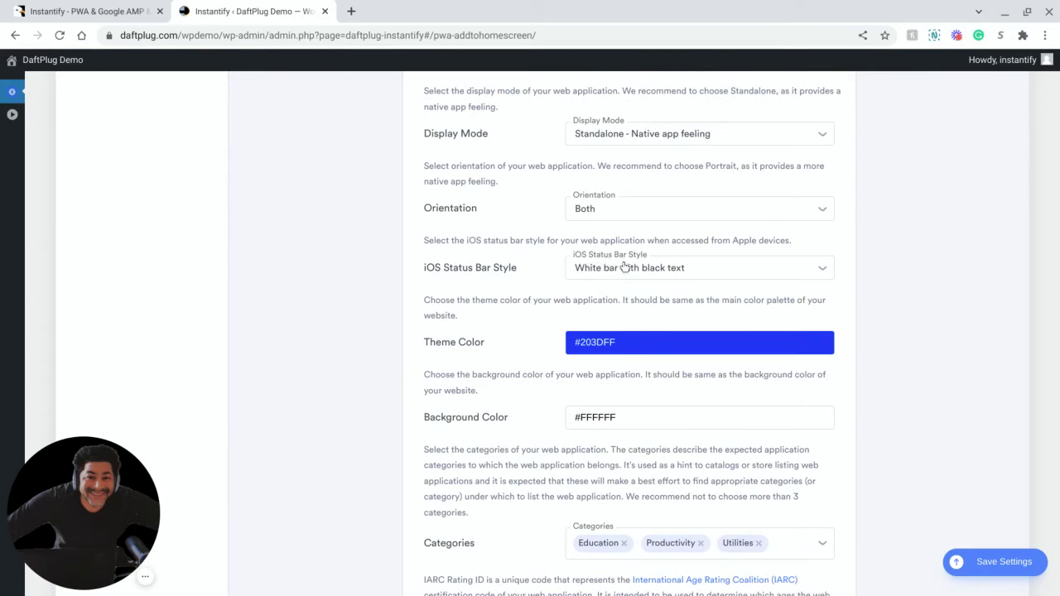
Set the iOS Status Bar Style to 'Transparent bar with white text'
click(621, 275)
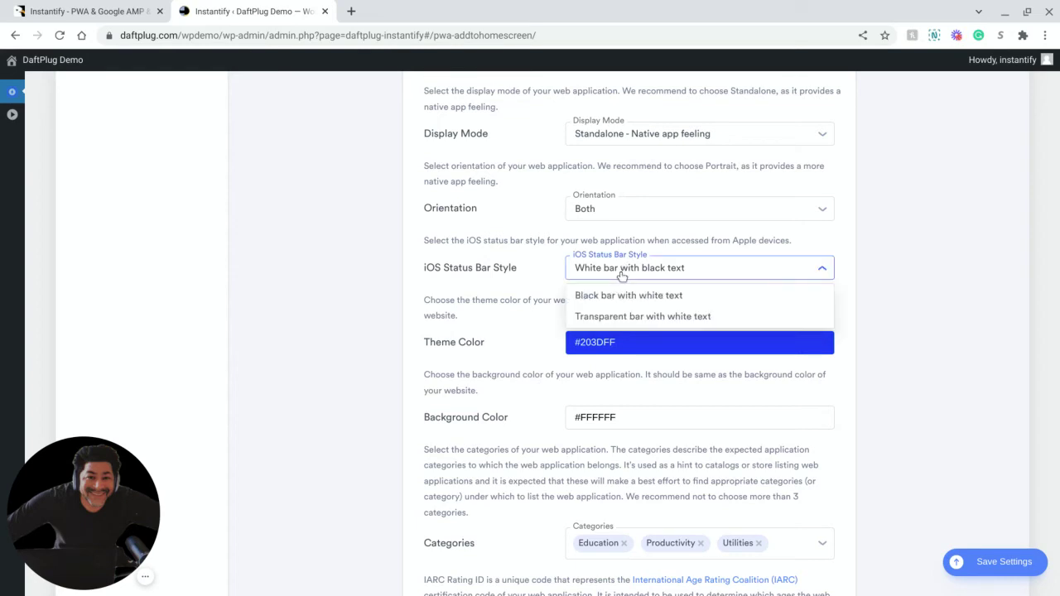
click(621, 317)
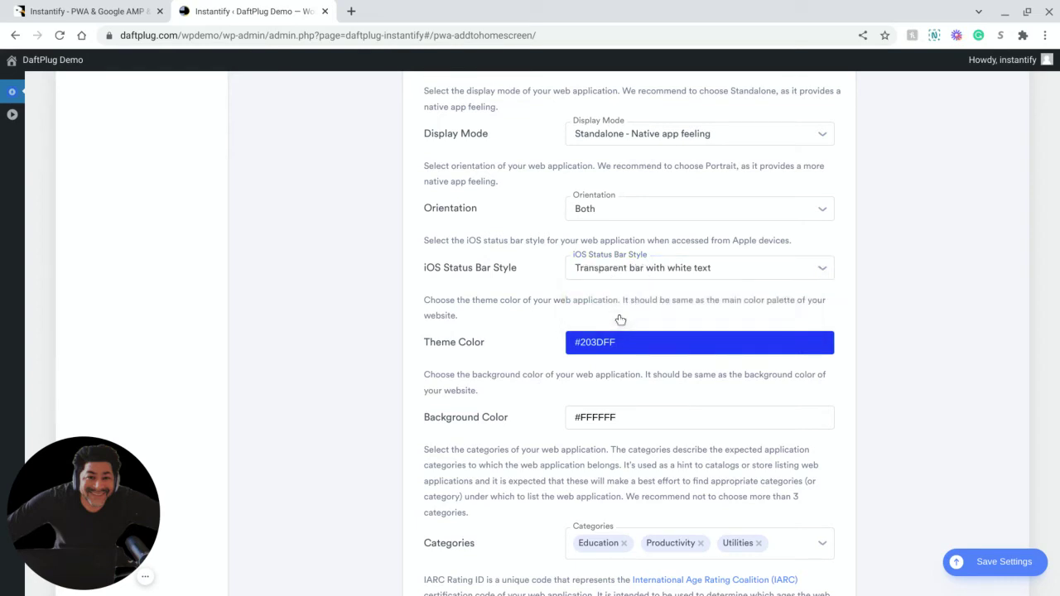
scroll(552, 314, down, 1)
Pick yellow #FFFF59 as the Theme Color
click(614, 291)
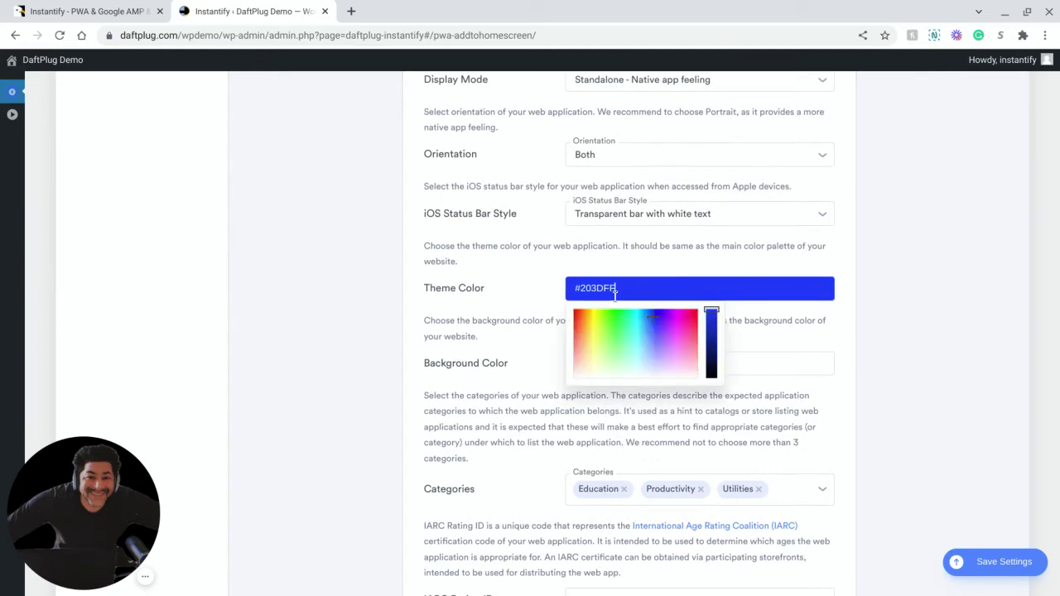
drag(603, 314, 591, 331)
click(528, 333)
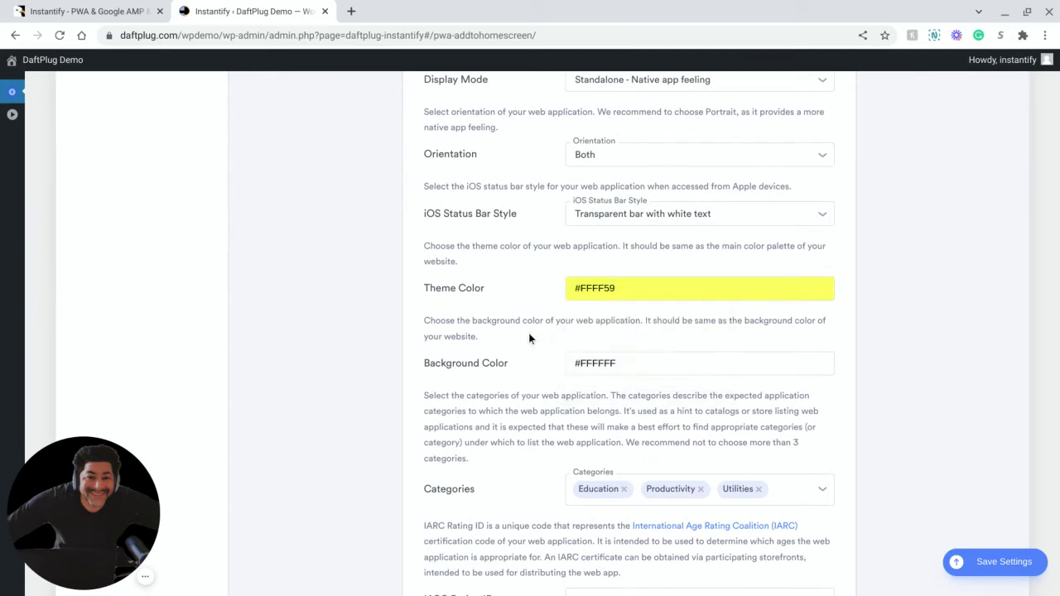
scroll(529, 332, down, 1)
scroll(528, 333, down, 1)
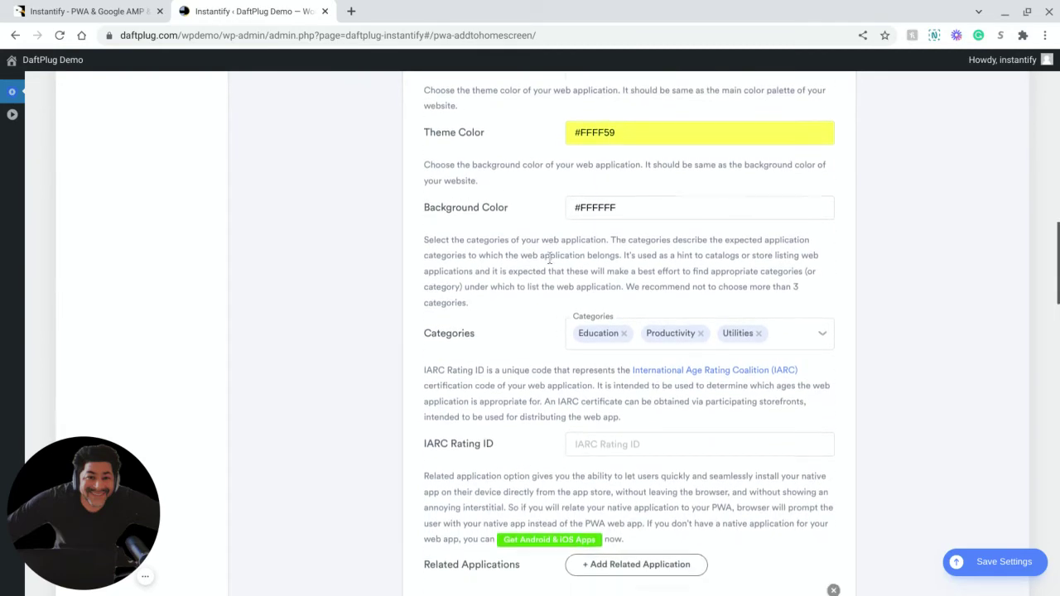
scroll(549, 335, down, 2)
scroll(548, 258, down, 1)
scroll(549, 258, down, 1)
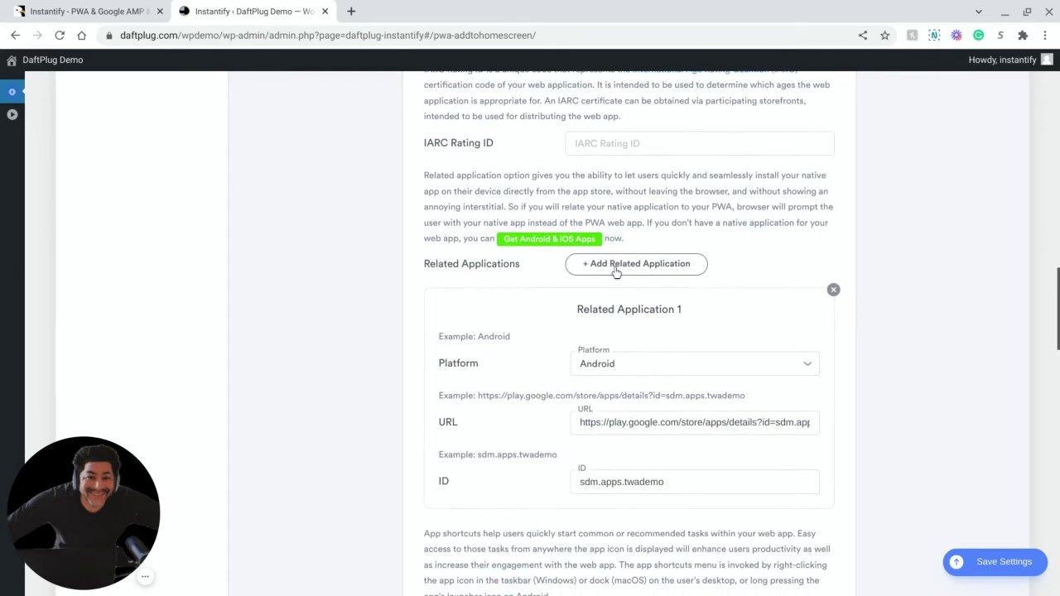
Keep Android as the related application's platform and scroll through the Installation Overlays settings
click(602, 363)
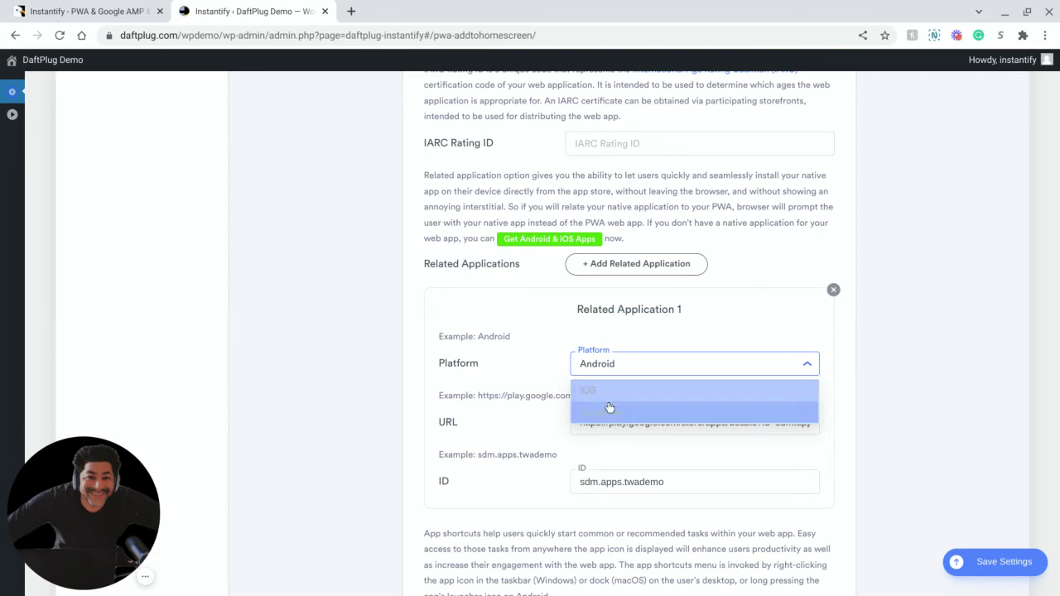
click(555, 386)
scroll(555, 386, down, 4)
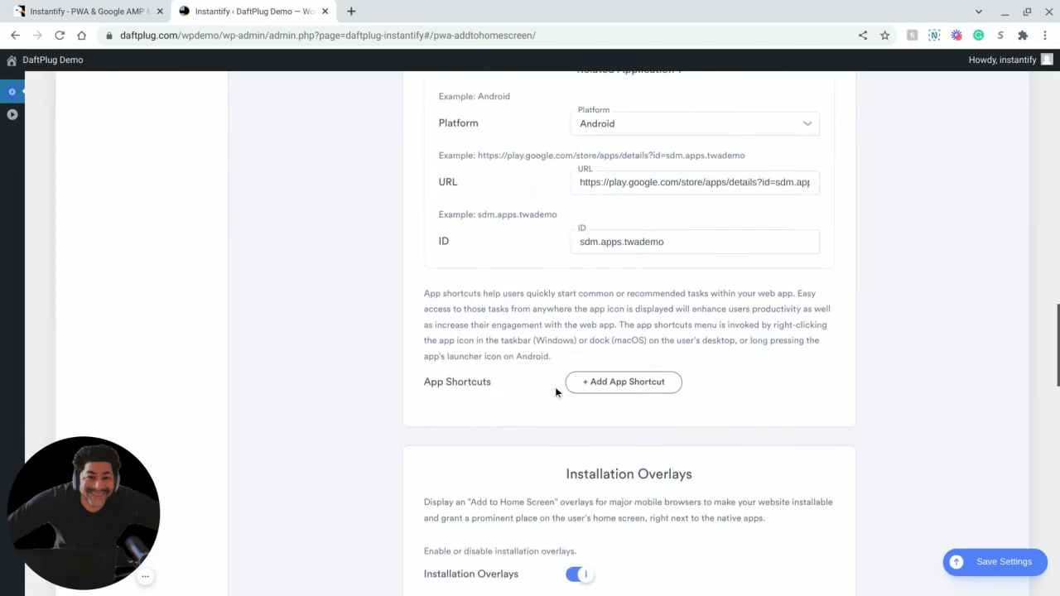
scroll(556, 393, down, 3)
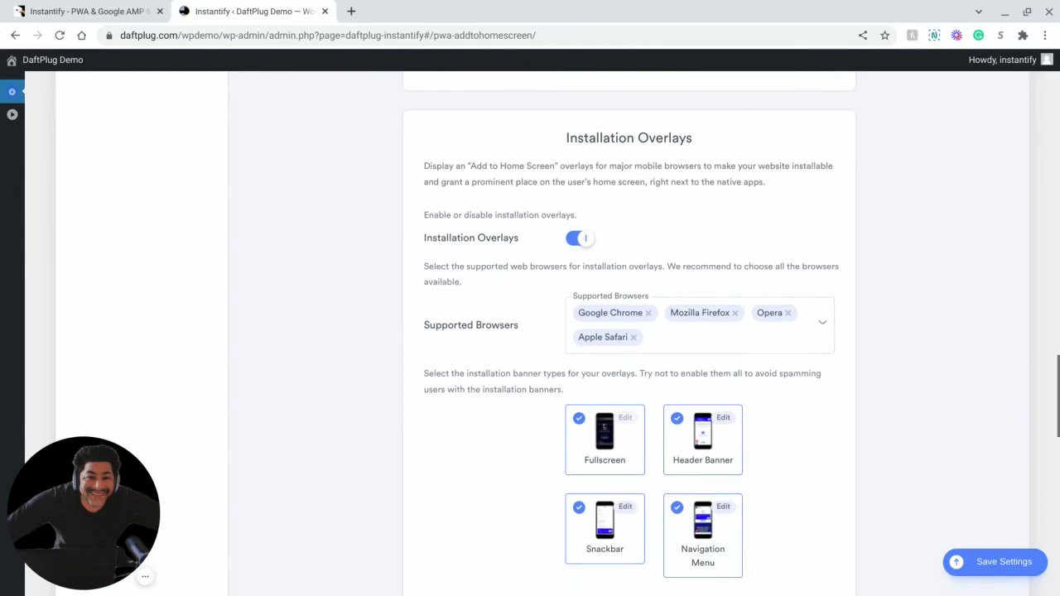
scroll(648, 397, down, 1)
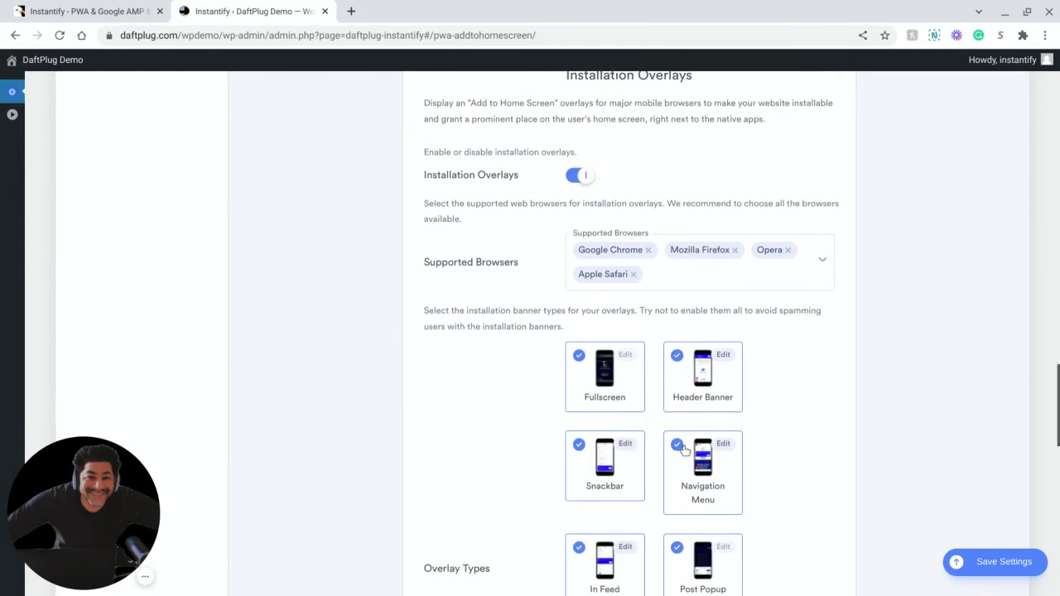
scroll(683, 450, down, 1)
scroll(684, 451, down, 1)
scroll(685, 450, down, 2)
scroll(684, 450, down, 1)
scroll(685, 451, down, 1)
scroll(685, 450, down, 2)
scroll(685, 451, down, 2)
scroll(685, 450, down, 1)
scroll(684, 450, up, 2)
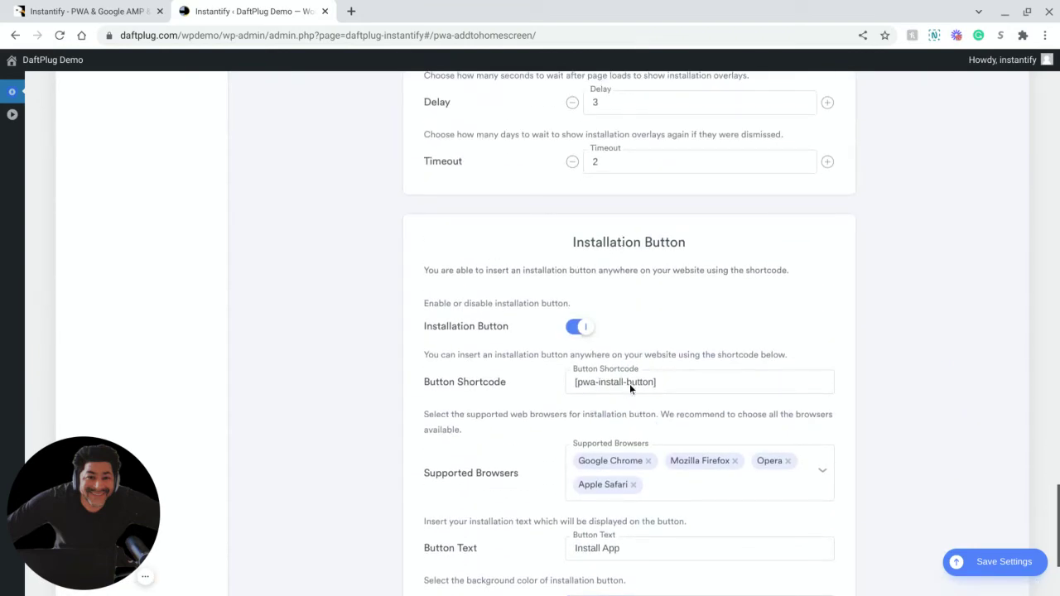
Jump back to the top and switch to the Offline Usage settings
key(Home)
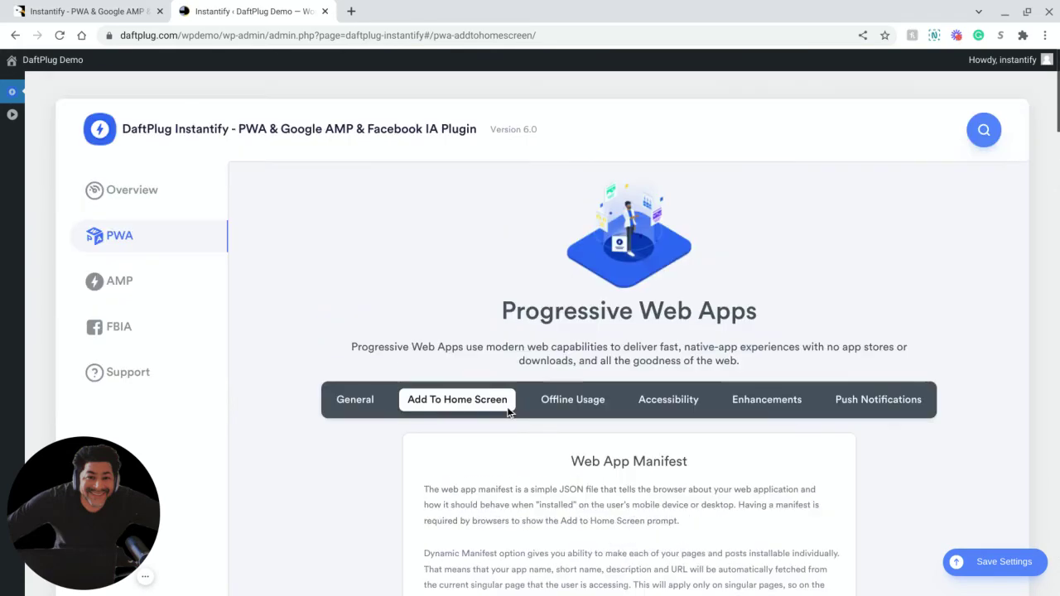
click(568, 403)
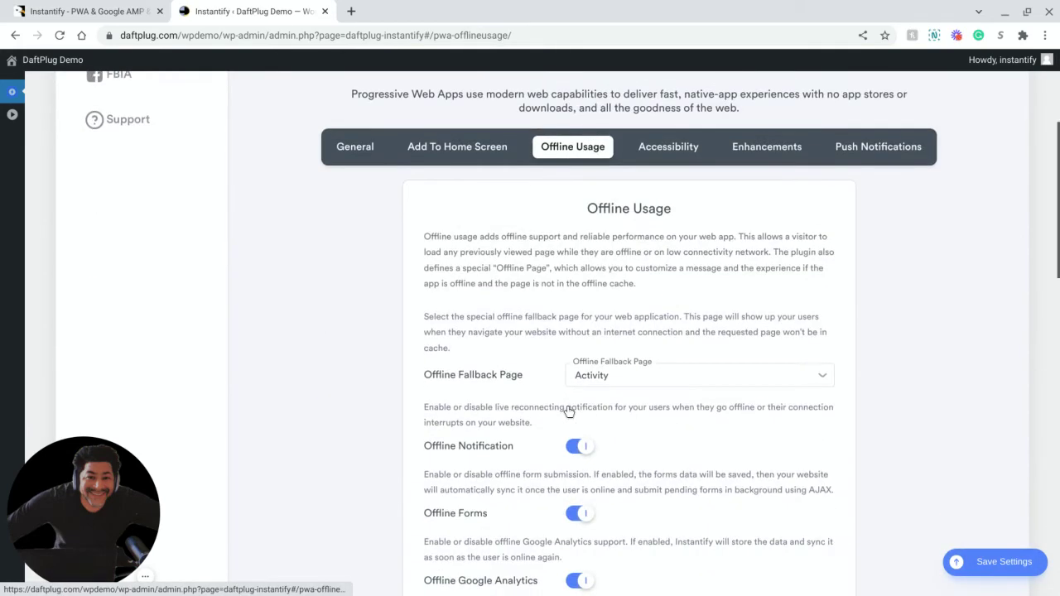
scroll(595, 400, down, 2)
scroll(595, 401, up, 5)
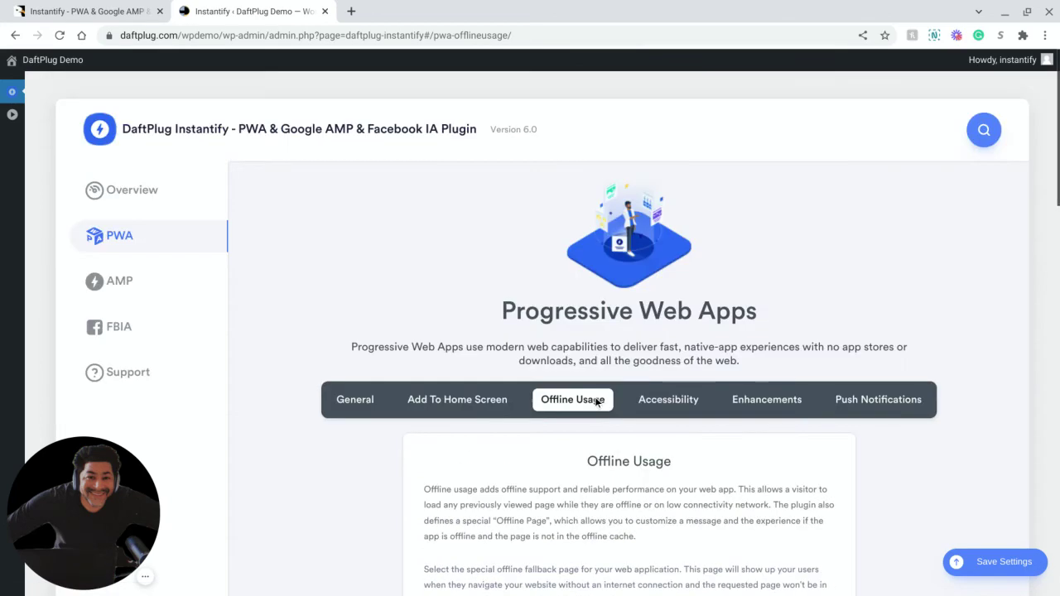
Review the Accessibility tab's Navigation Tab Bar, Scroll Progress Bar and Dark Mode sections
click(656, 400)
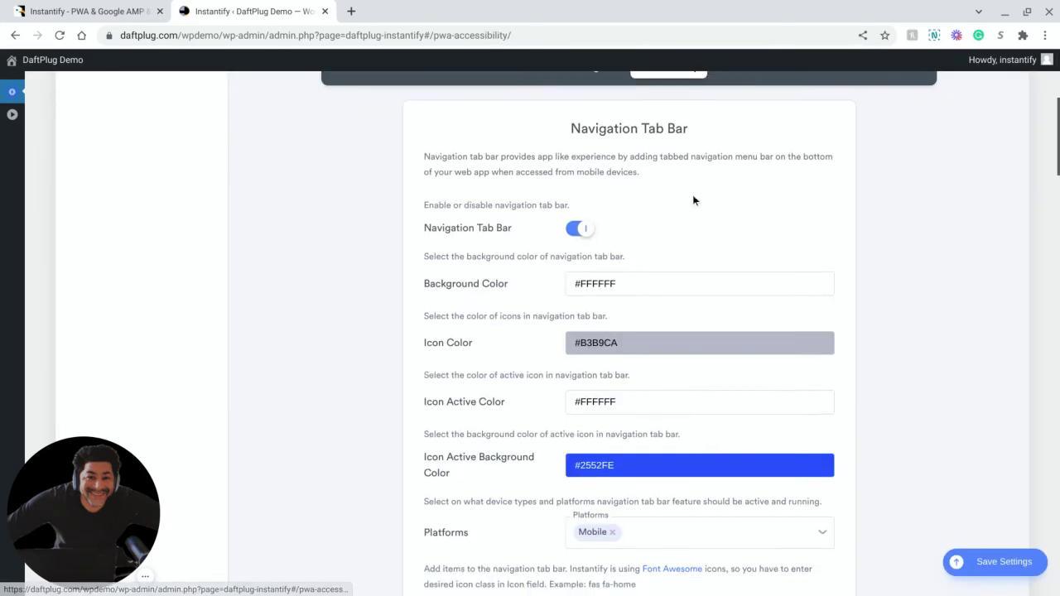
scroll(464, 426, down, 3)
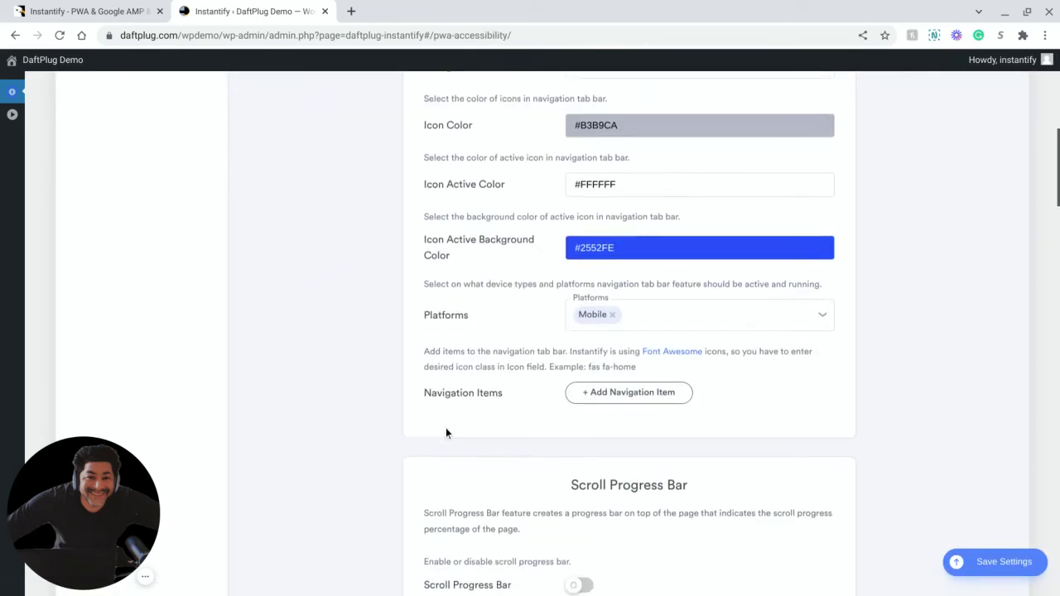
scroll(530, 364, down, 3)
scroll(533, 360, down, 2)
scroll(536, 369, down, 4)
scroll(534, 363, down, 1)
scroll(534, 363, up, 5)
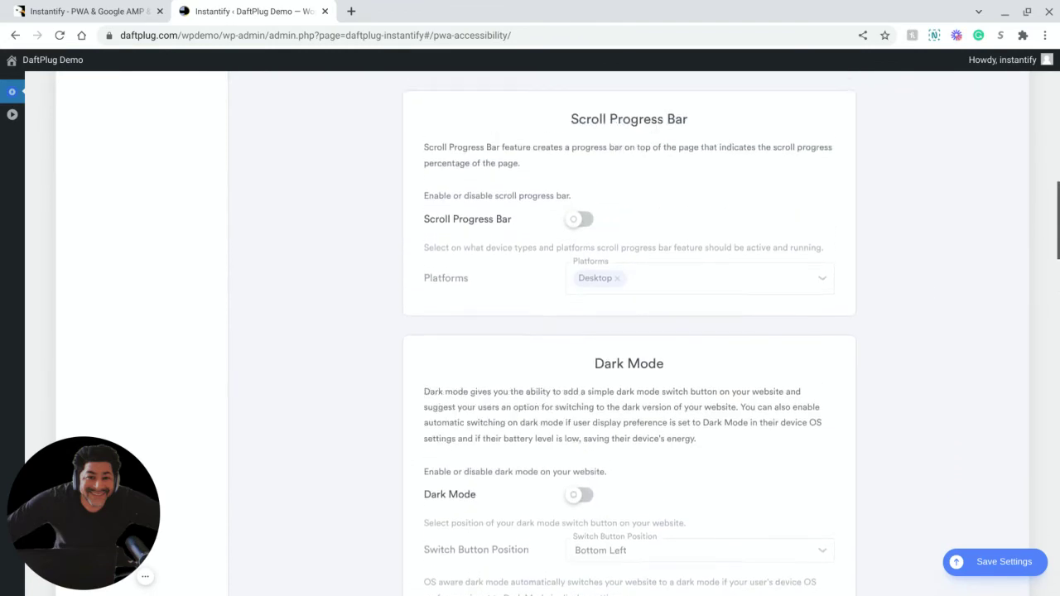
scroll(529, 364, up, 10)
Review the PWA Enhancements Ajaxify and Forms options, leaving both switched off
click(776, 403)
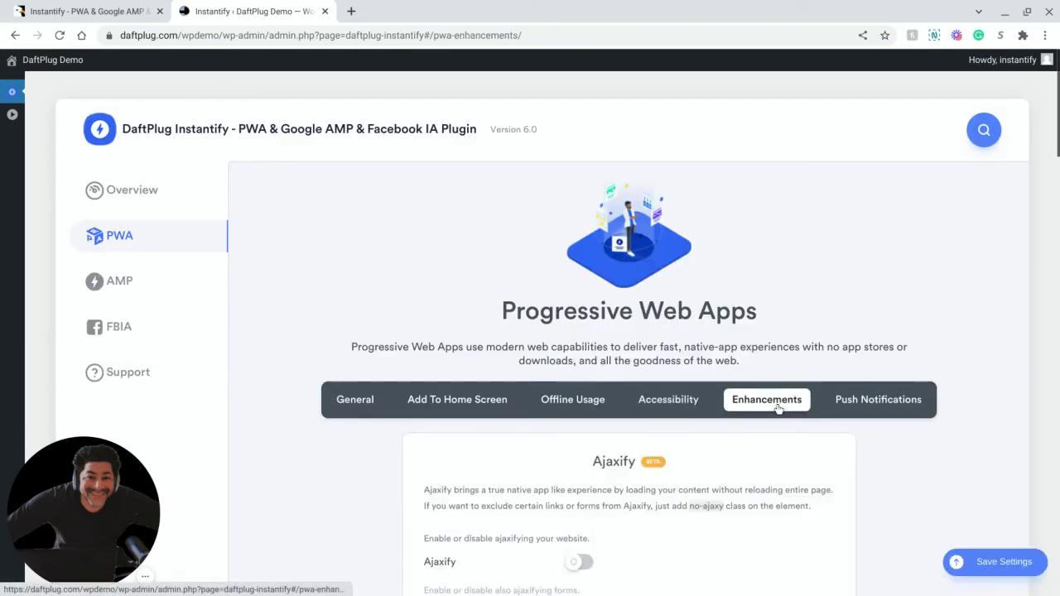
scroll(778, 407, down, 2)
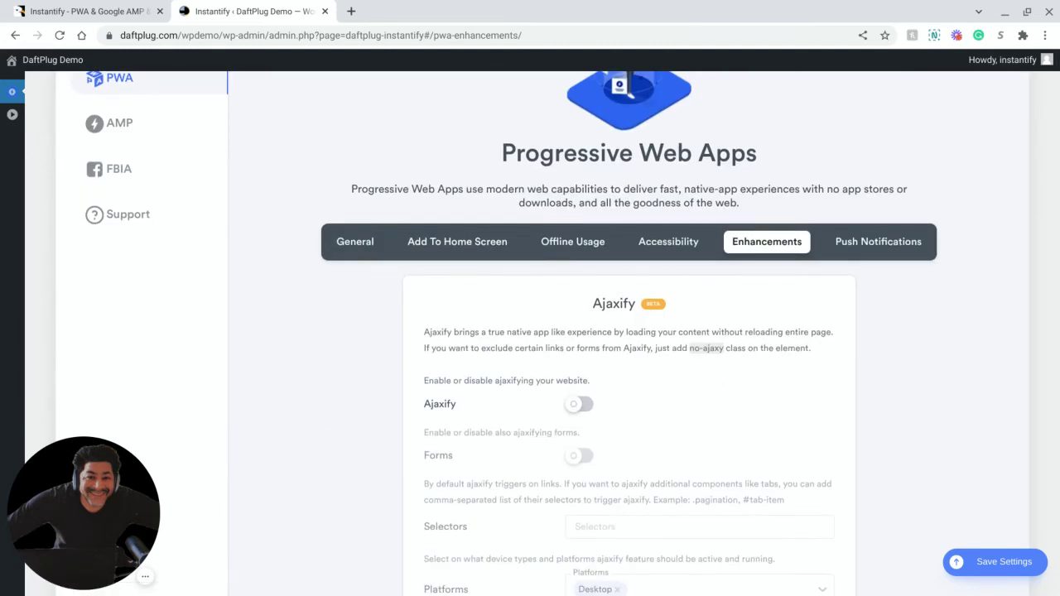
scroll(629, 364, down, 1)
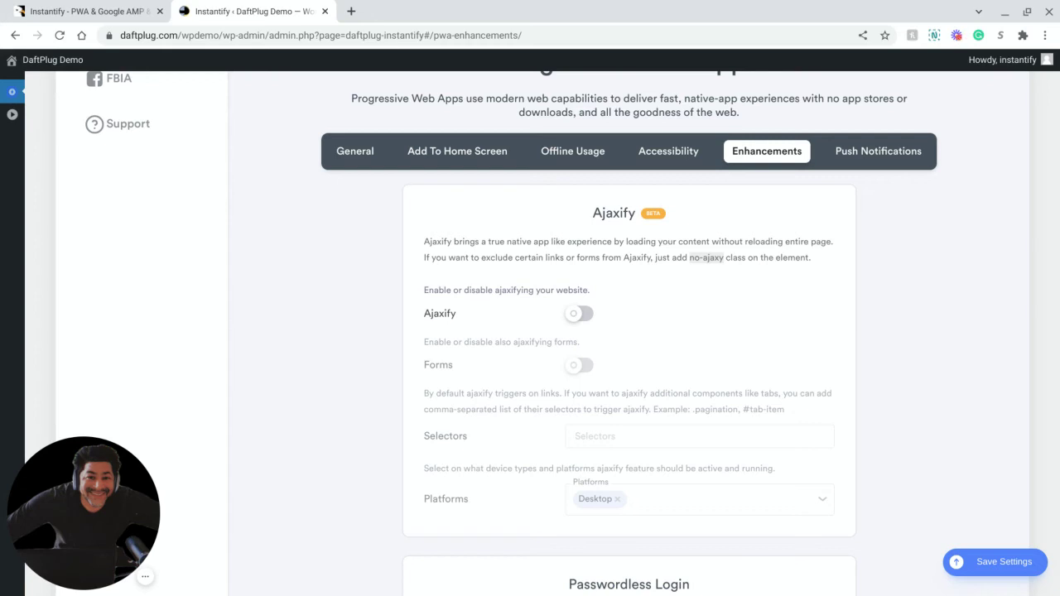
scroll(530, 331, up, 2)
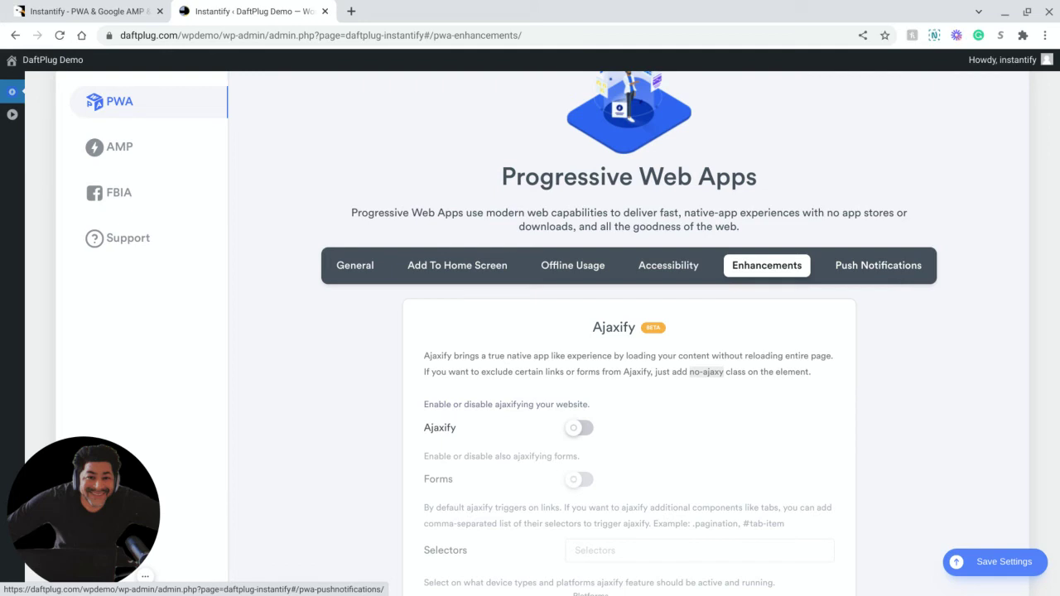
View the Push Notifications subscriber analytics showing 163 total subscribers
click(877, 265)
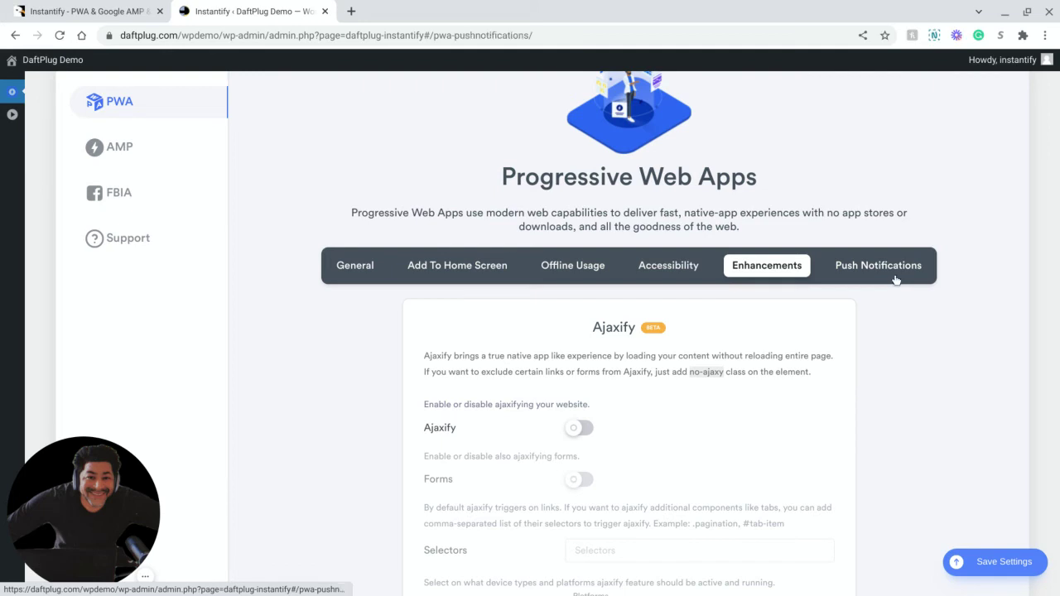
scroll(972, 376, down, 2)
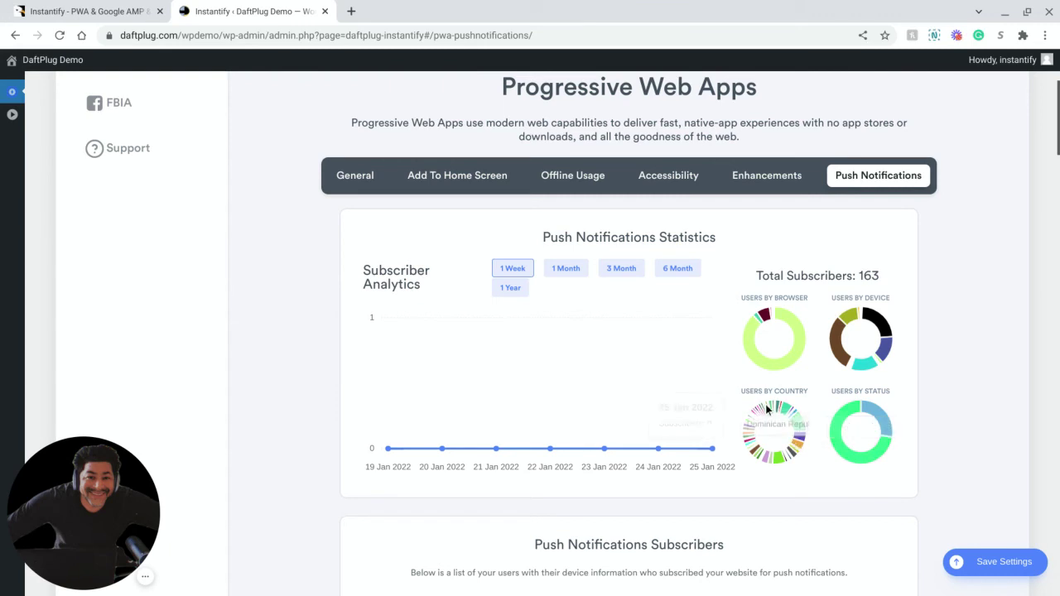
scroll(836, 252, up, 2)
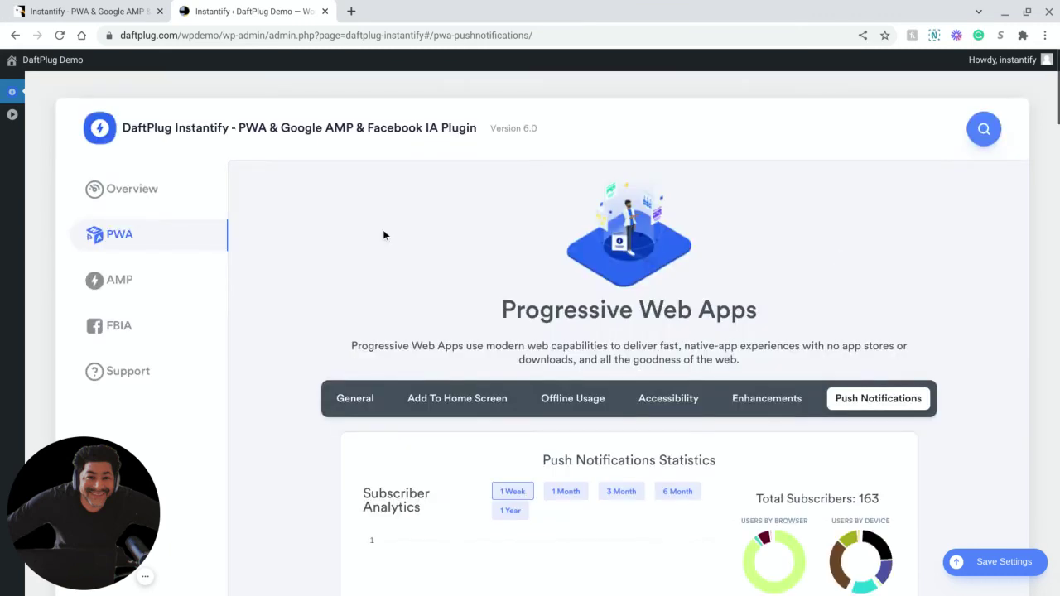
Look over the Google AMP General and Compatibility settings
click(166, 284)
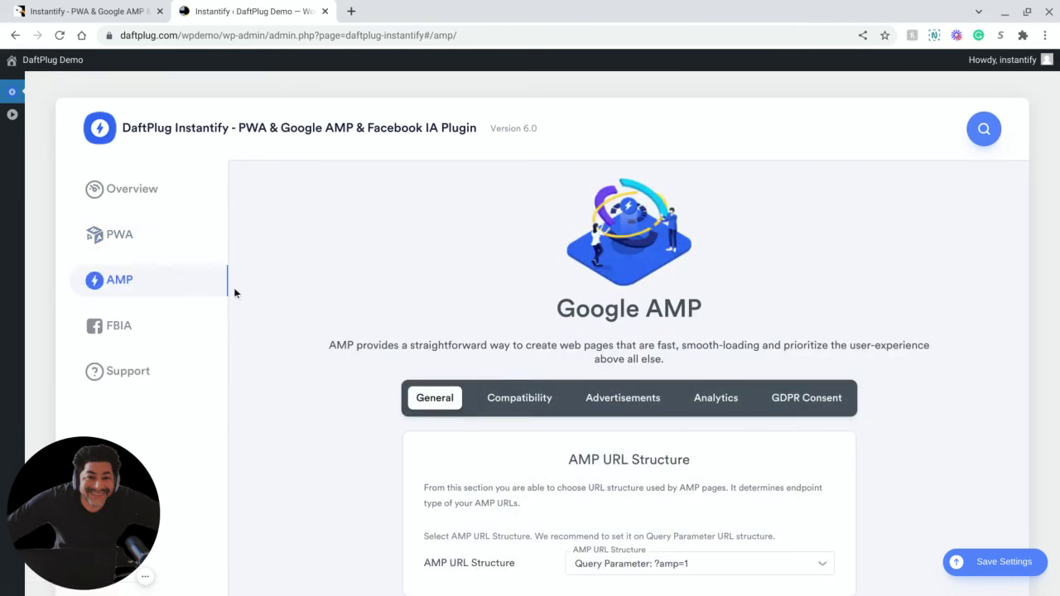
scroll(340, 285, down, 2)
scroll(429, 311, down, 2)
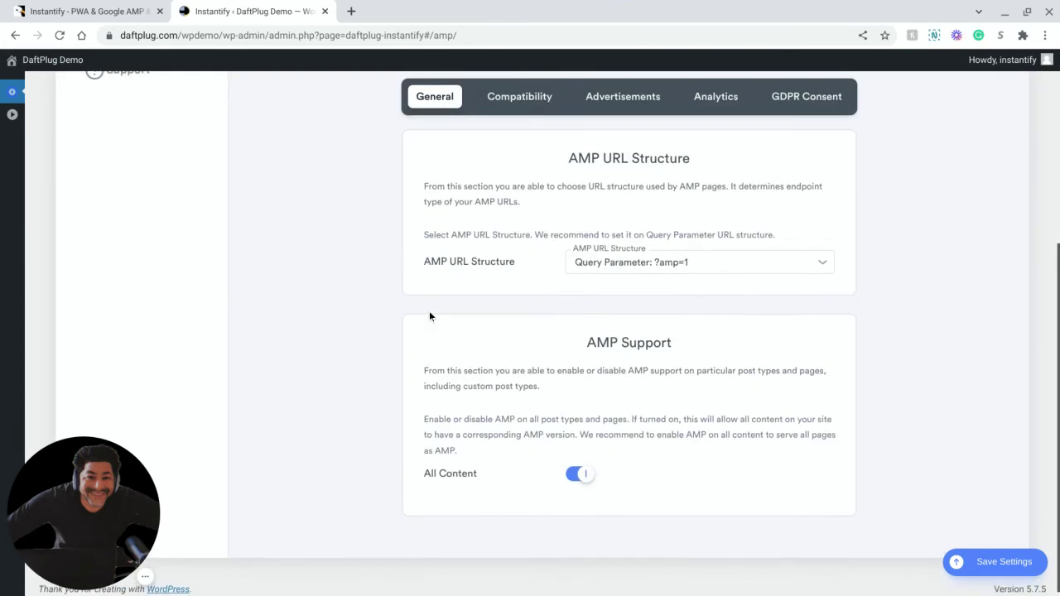
scroll(432, 306, up, 1)
click(514, 137)
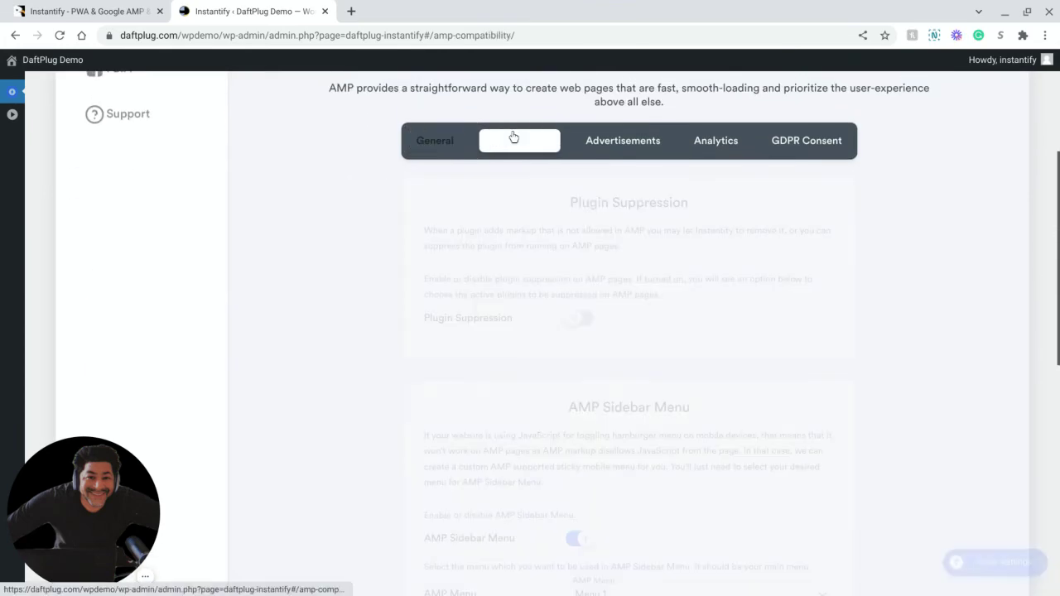
scroll(709, 323, down, 4)
scroll(708, 327, down, 1)
scroll(709, 327, down, 2)
scroll(709, 327, up, 8)
Review the AMP Advertisements settings
click(640, 177)
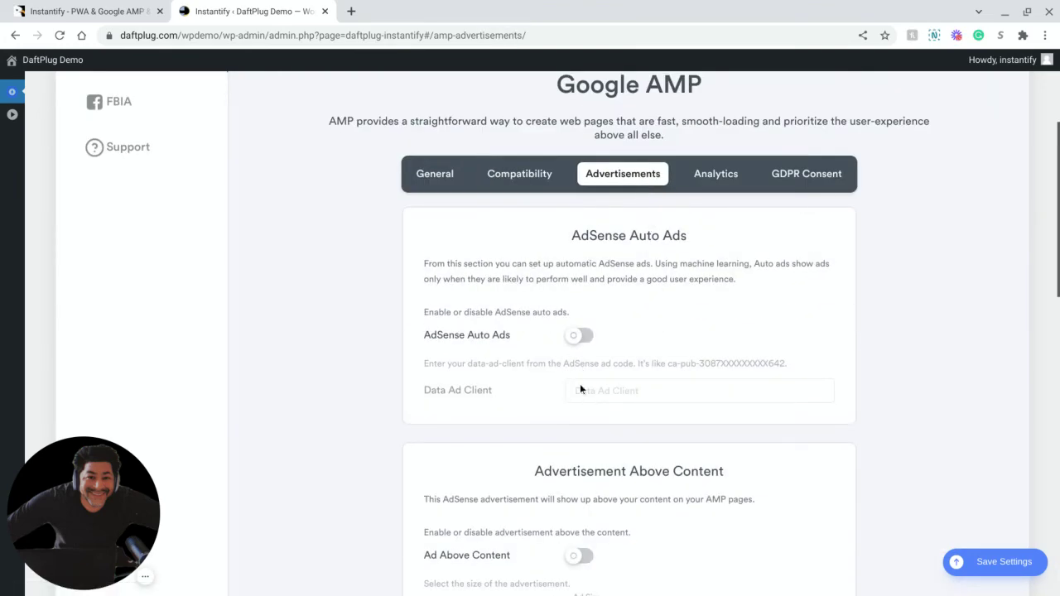
scroll(540, 376, down, 2)
scroll(629, 386, down, 3)
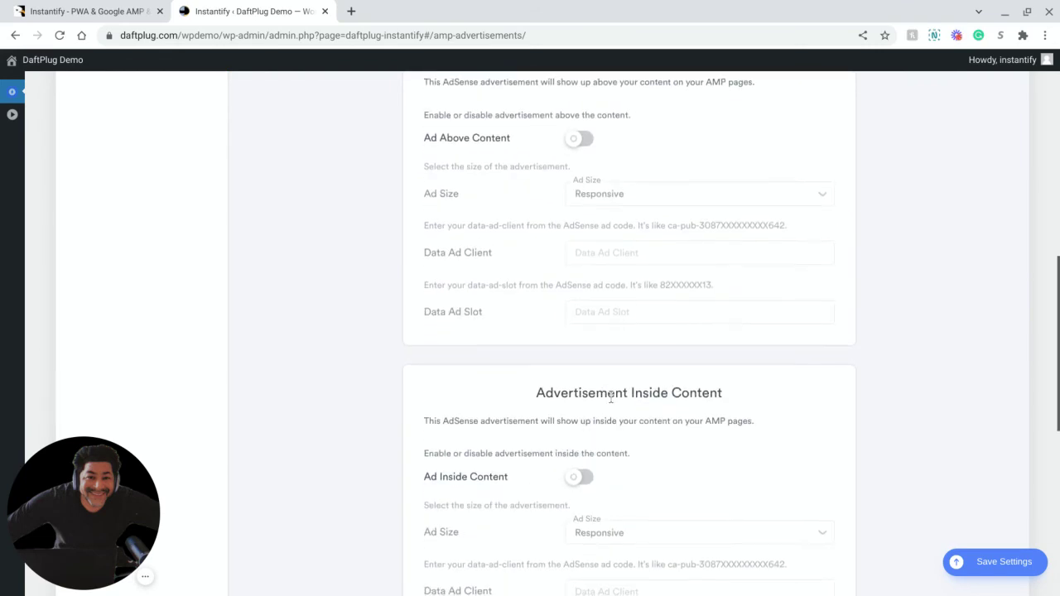
scroll(583, 440, down, 5)
scroll(583, 440, up, 15)
Check the AMP Analytics settings and the GDPR Consent cookie notice options
click(732, 398)
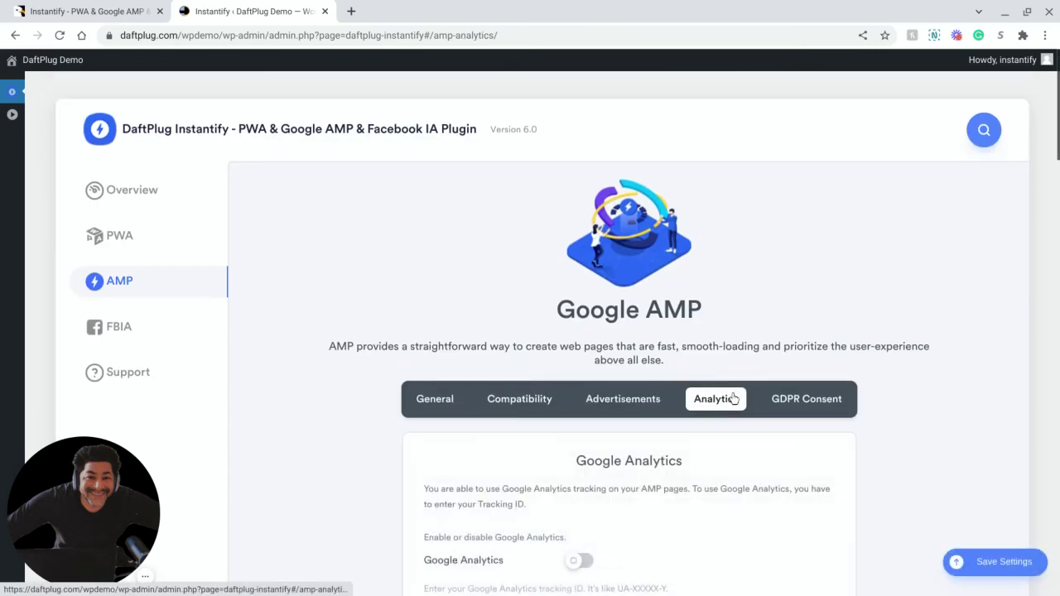
scroll(874, 417, down, 5)
scroll(875, 416, up, 5)
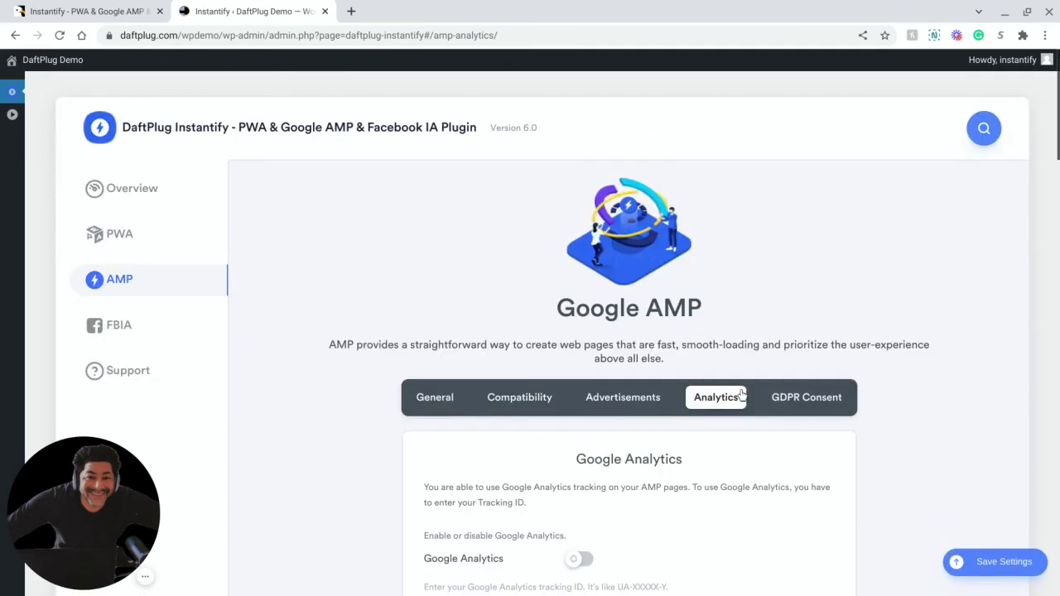
click(832, 402)
scroll(494, 382, down, 3)
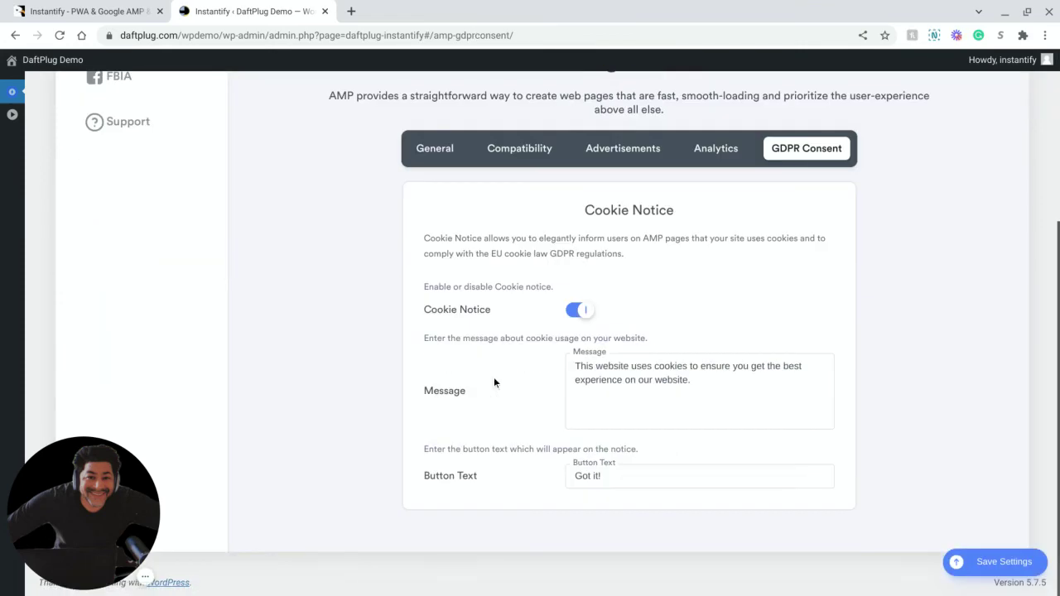
scroll(494, 381, up, 2)
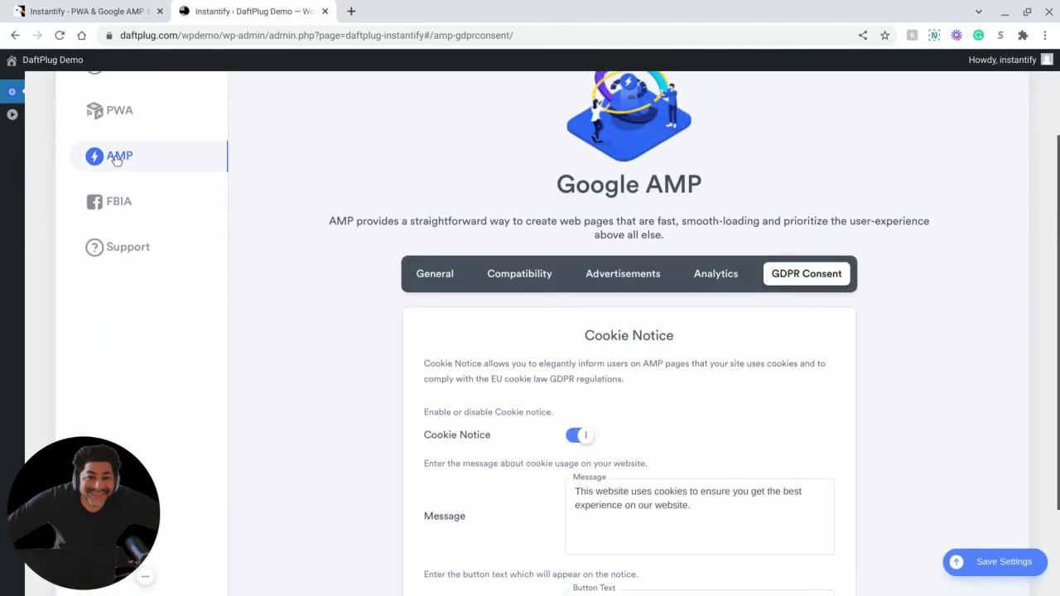
Look over the Facebook Instant Articles General settings
click(132, 201)
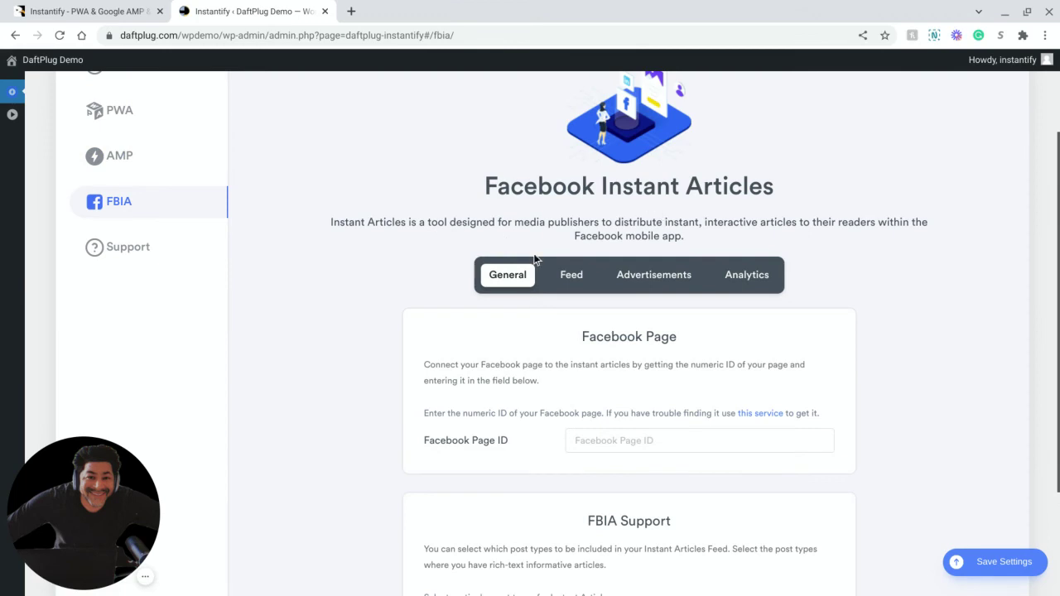
scroll(533, 260, down, 2)
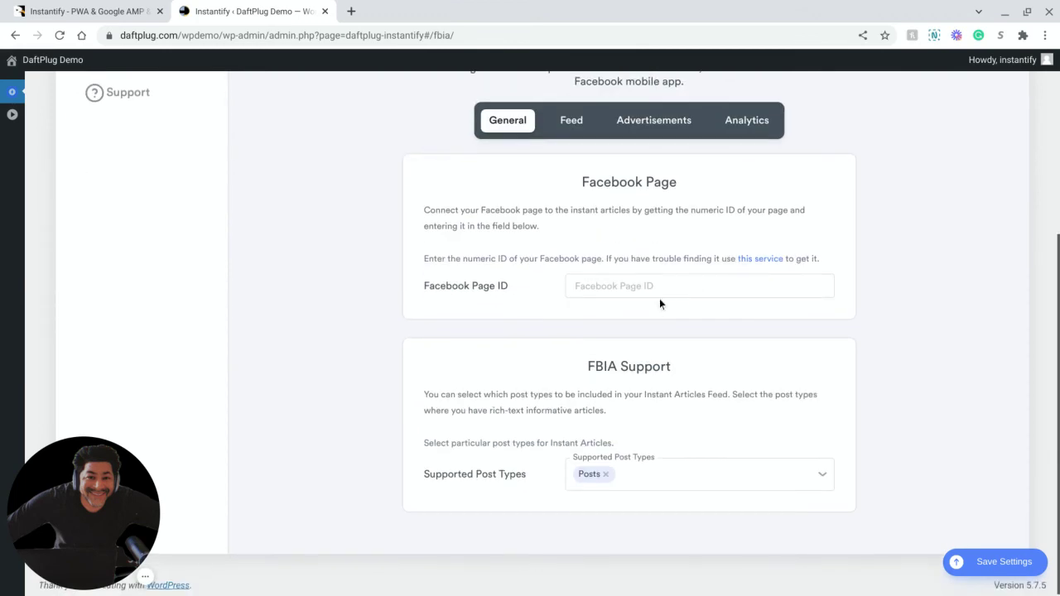
scroll(657, 304, up, 2)
scroll(645, 504, down, 1)
scroll(645, 503, down, 1)
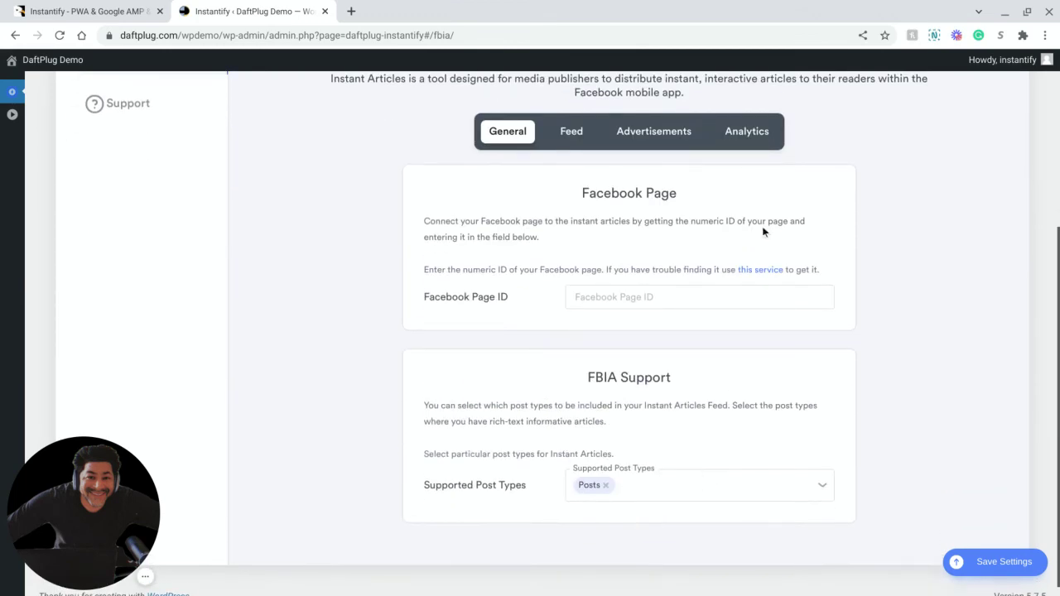
scroll(761, 220, up, 2)
scroll(762, 217, up, 1)
Review the Instant Articles Feed preferences
click(580, 335)
scroll(581, 342, down, 1)
scroll(579, 343, down, 2)
scroll(580, 342, down, 2)
scroll(579, 343, up, 8)
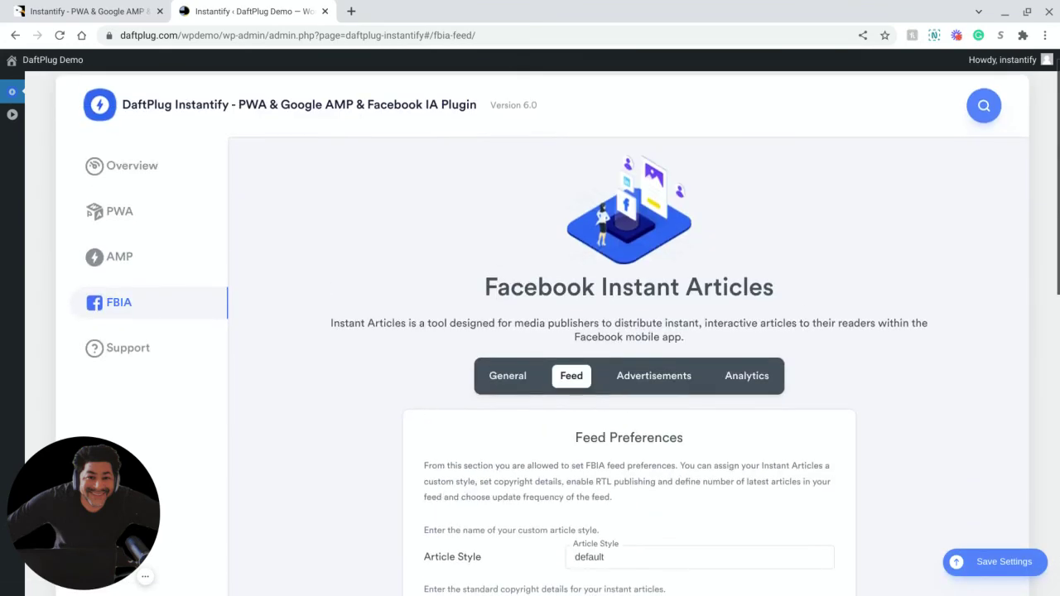
Check the Instant Articles Advertisements and Analytics settings
click(629, 388)
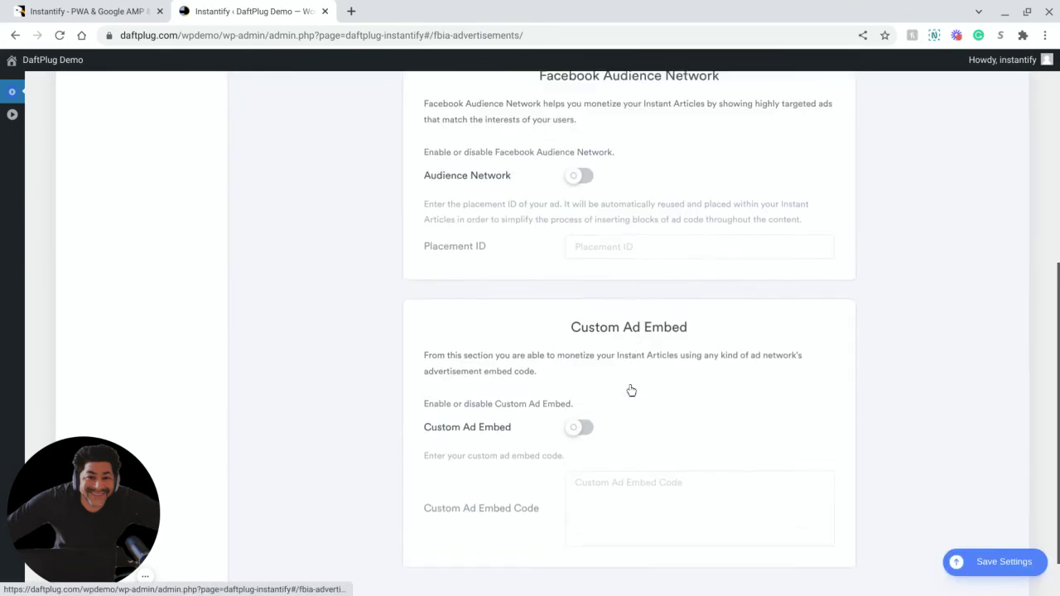
scroll(631, 390, up, 4)
scroll(631, 390, down, 1)
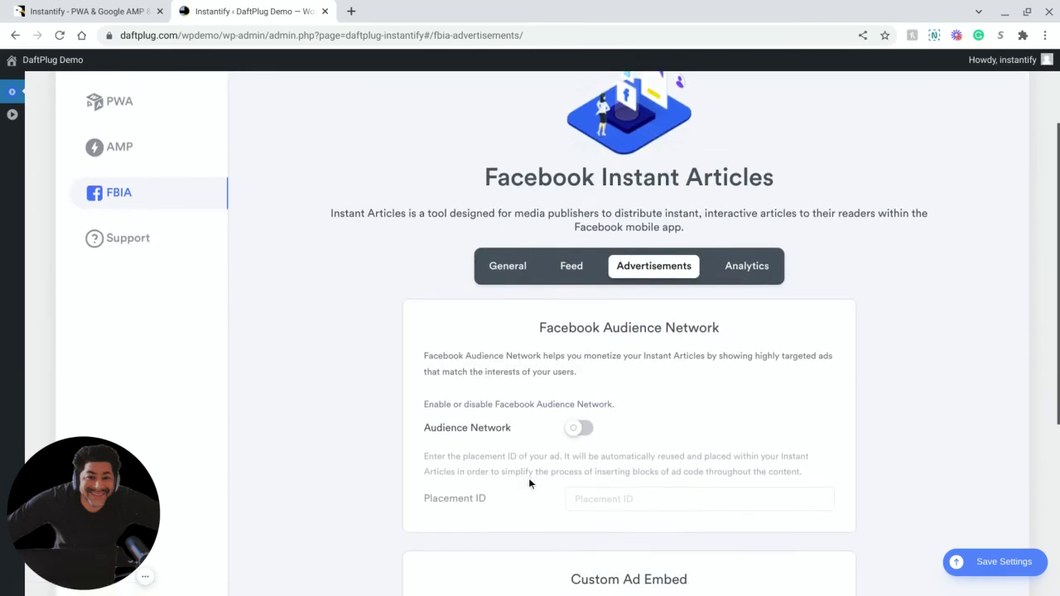
scroll(529, 477, down, 2)
scroll(528, 477, down, 1)
scroll(528, 478, up, 5)
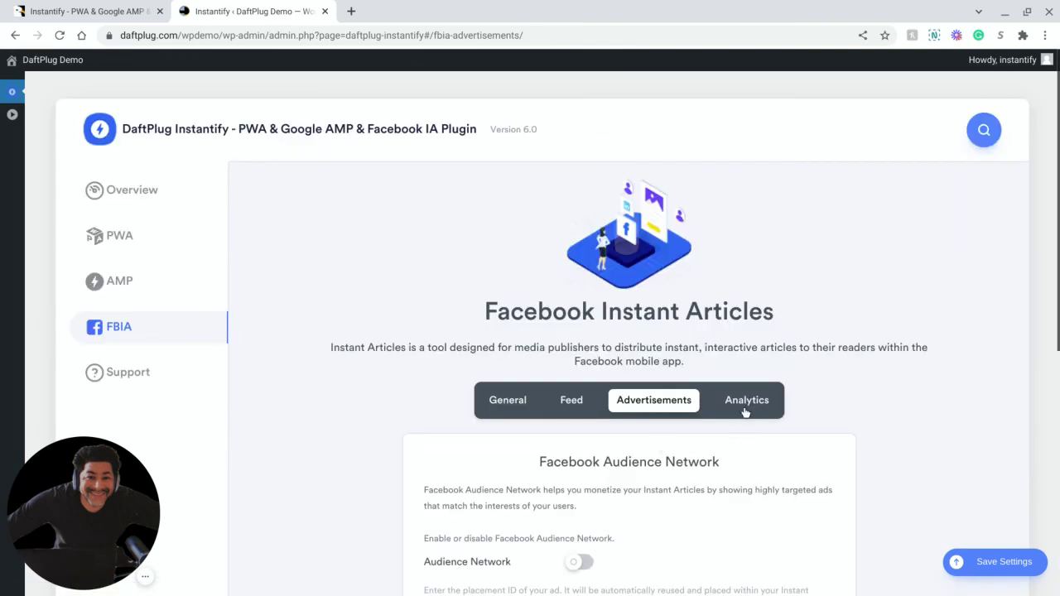
click(743, 401)
scroll(744, 410, down, 3)
scroll(743, 410, up, 3)
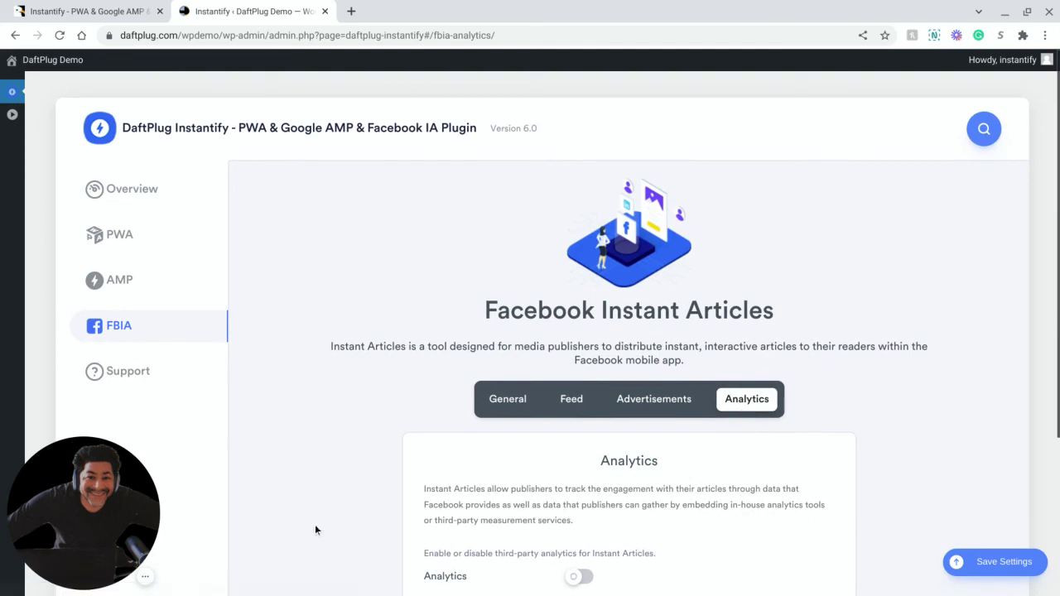
Browse the plugin Support page with its FAQs and ticket form
click(145, 374)
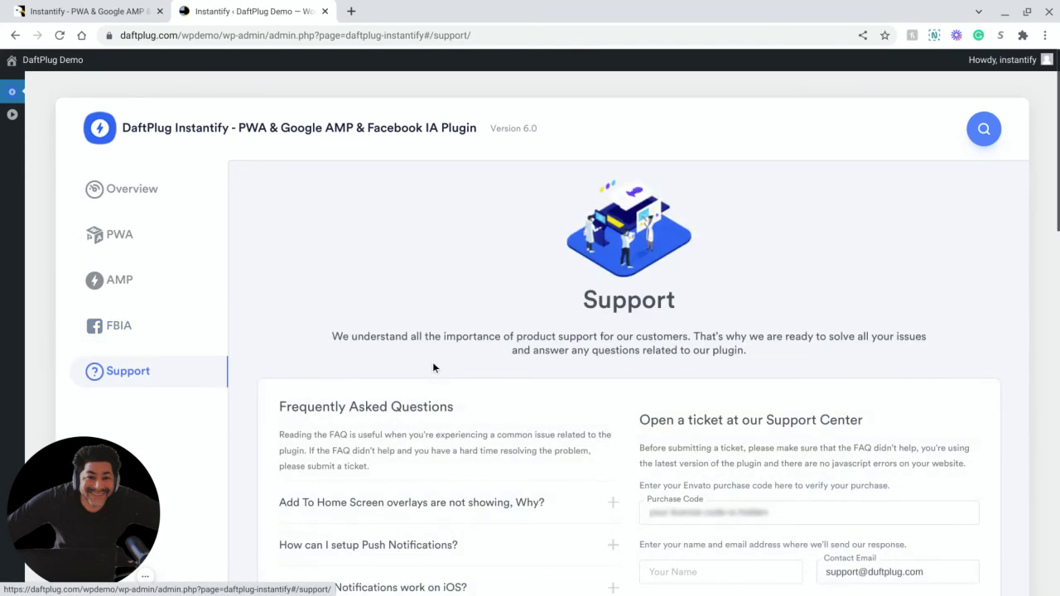
scroll(432, 365, down, 3)
scroll(798, 319, down, 3)
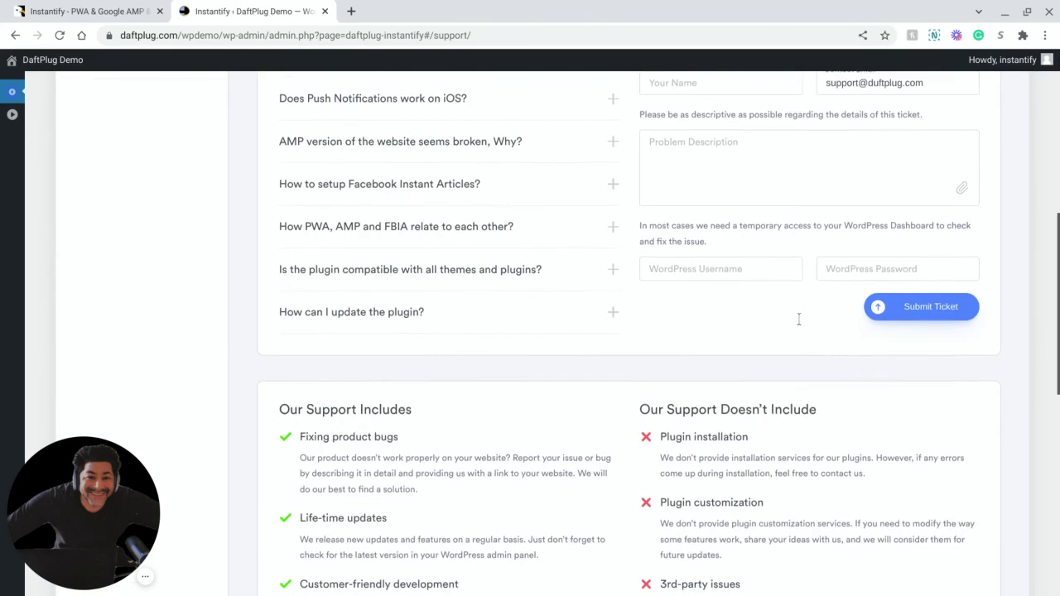
scroll(826, 310, up, 2)
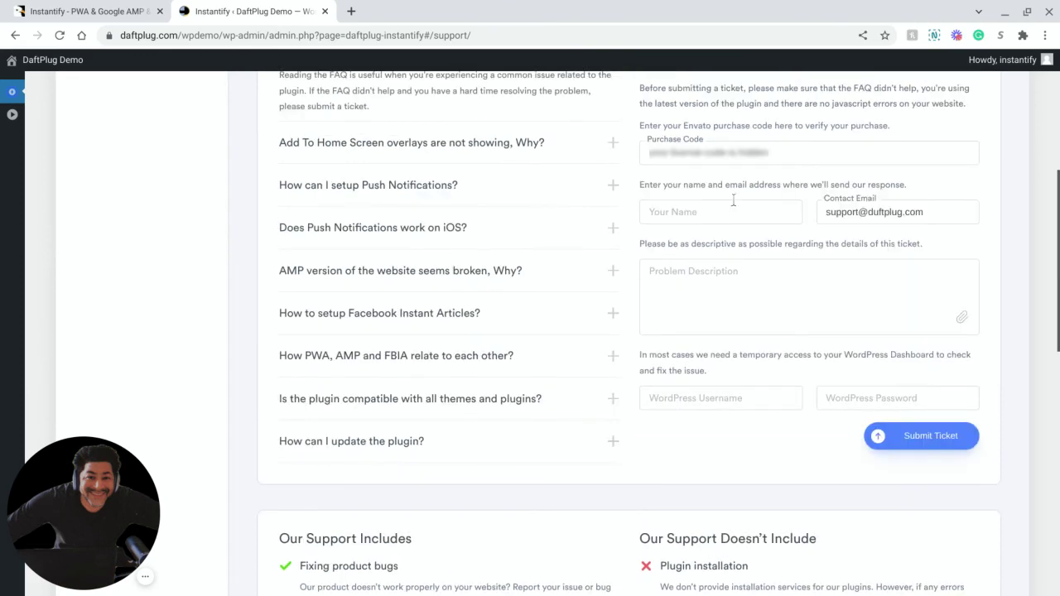
scroll(749, 203, up, 5)
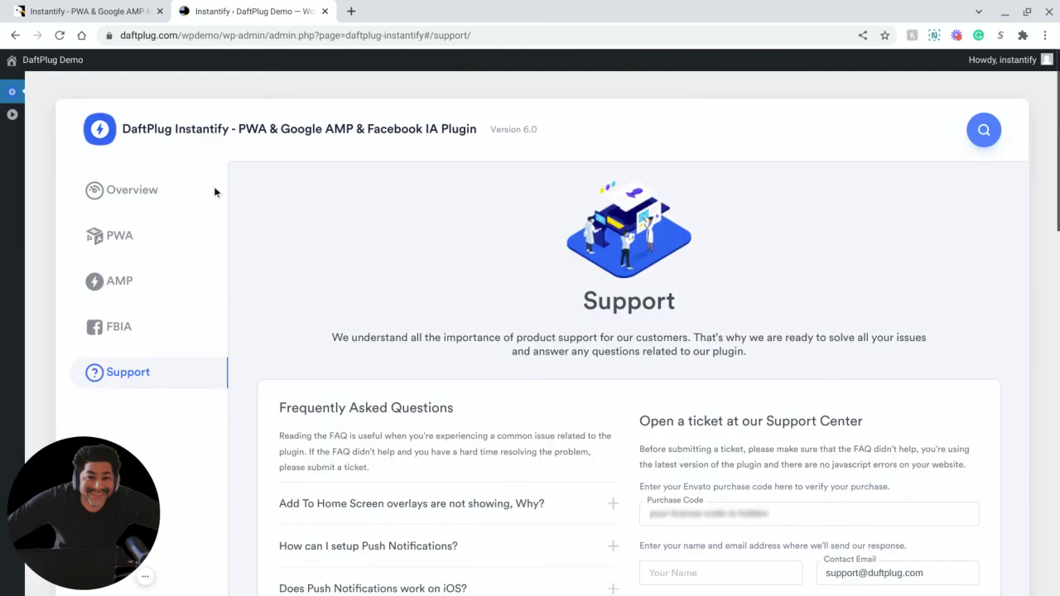
Return to Instantify's Overview page and view the Get Android & iOS PWA Apps offer
click(153, 193)
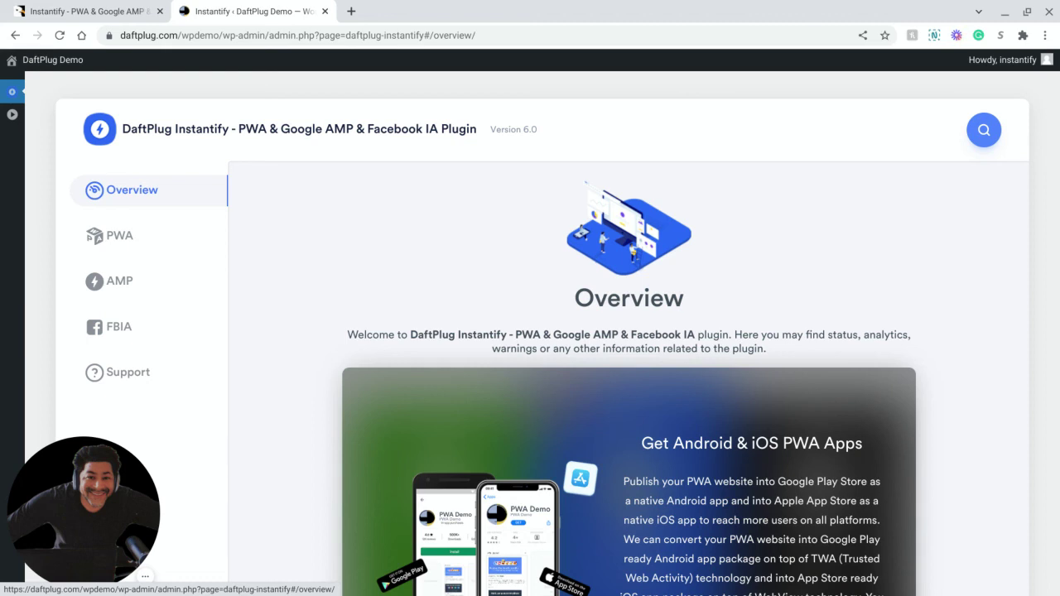
scroll(280, 232, down, 1)
scroll(280, 232, up, 1)
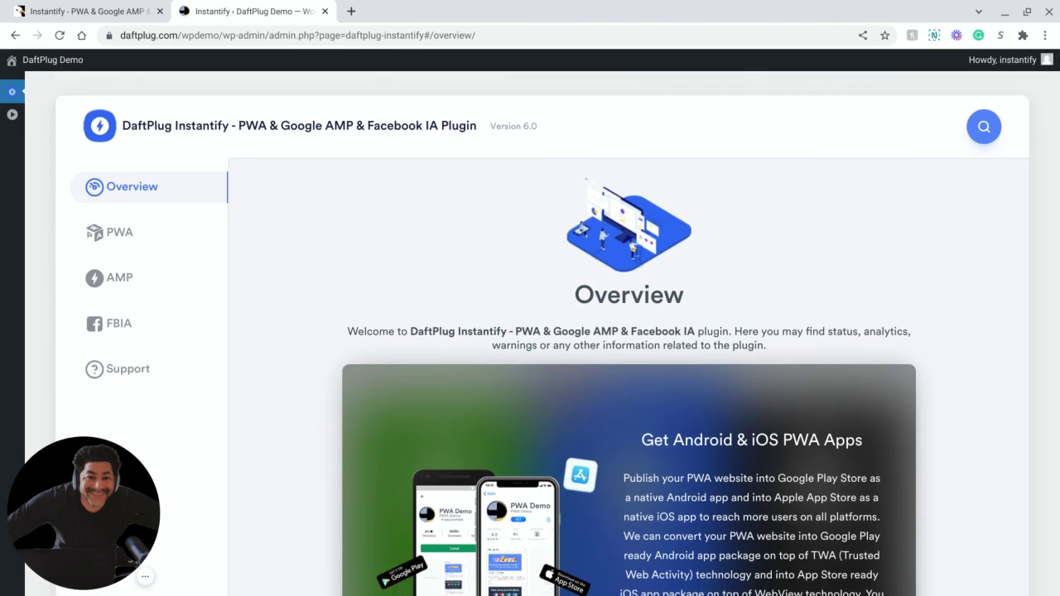